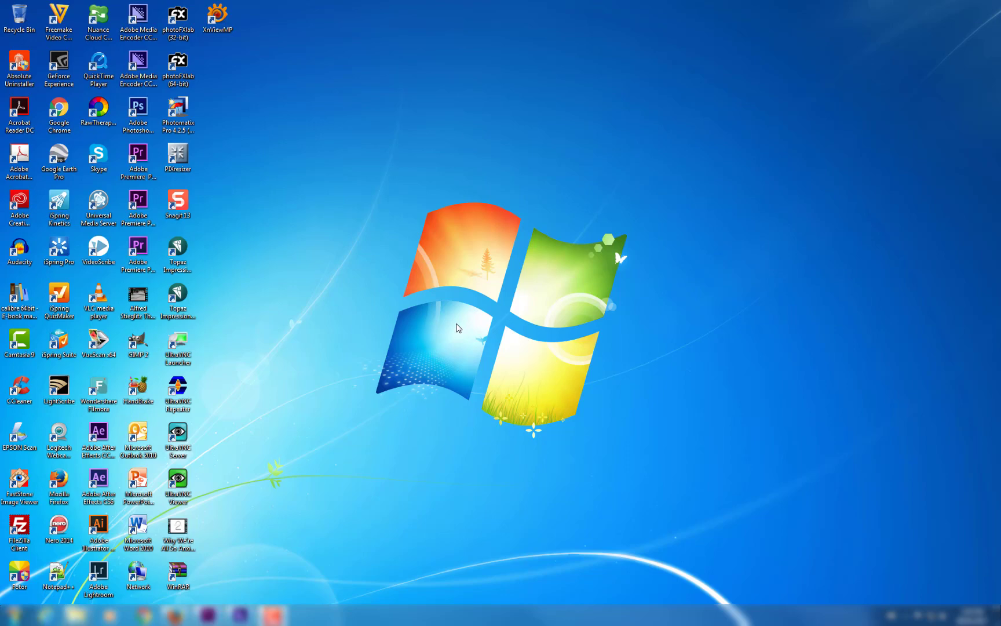
Step: Bring the Premiere Pro project forward and scrub ahead through the drone beach footage
{"action": "mouse_move", "coordinate": [206, 615]}
{"action": "left_click", "coordinate": [208, 556]}
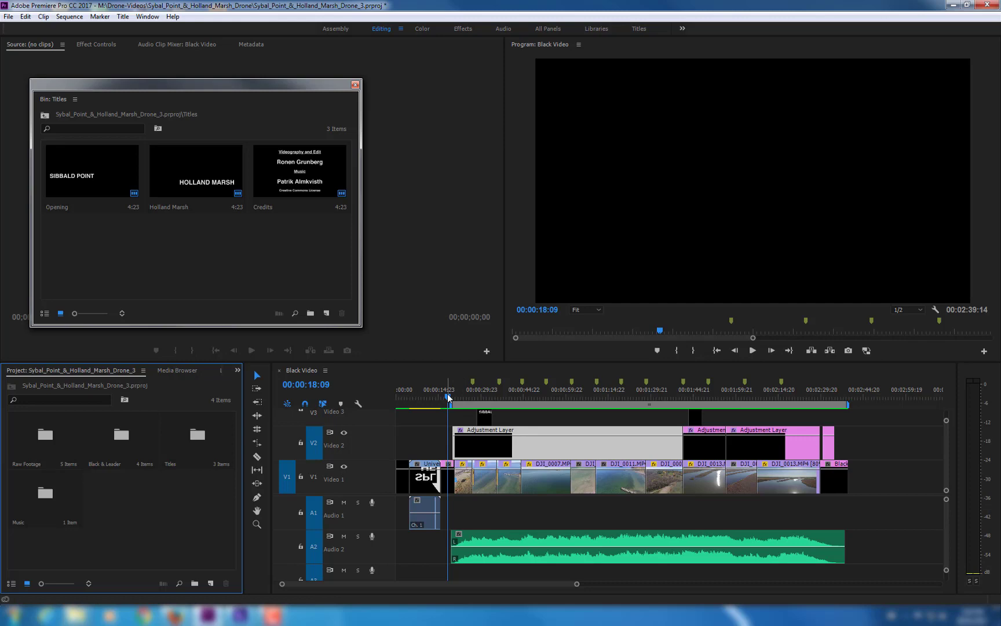
{"action": "mouse_move", "coordinate": [449, 399]}
{"action": "left_mouse_down"}
{"action": "mouse_move", "coordinate": [470, 402]}
{"action": "mouse_move", "coordinate": [449, 404]}
{"action": "left_mouse_up"}
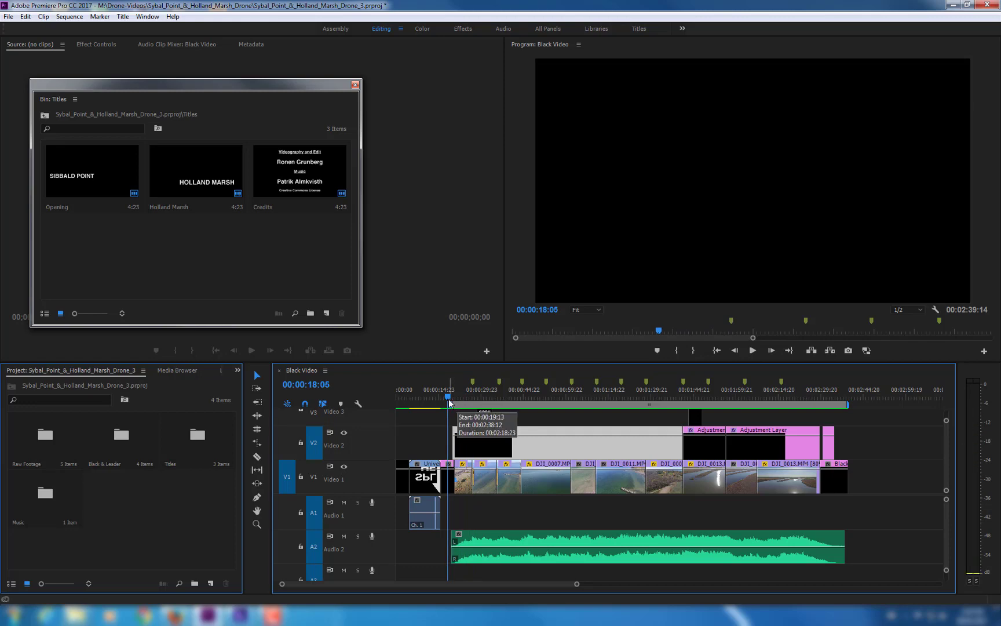
{"action": "mouse_move", "coordinate": [449, 403]}
{"action": "left_mouse_down"}
{"action": "mouse_move", "coordinate": [484, 405]}
{"action": "mouse_move", "coordinate": [448, 404]}
{"action": "left_mouse_up"}
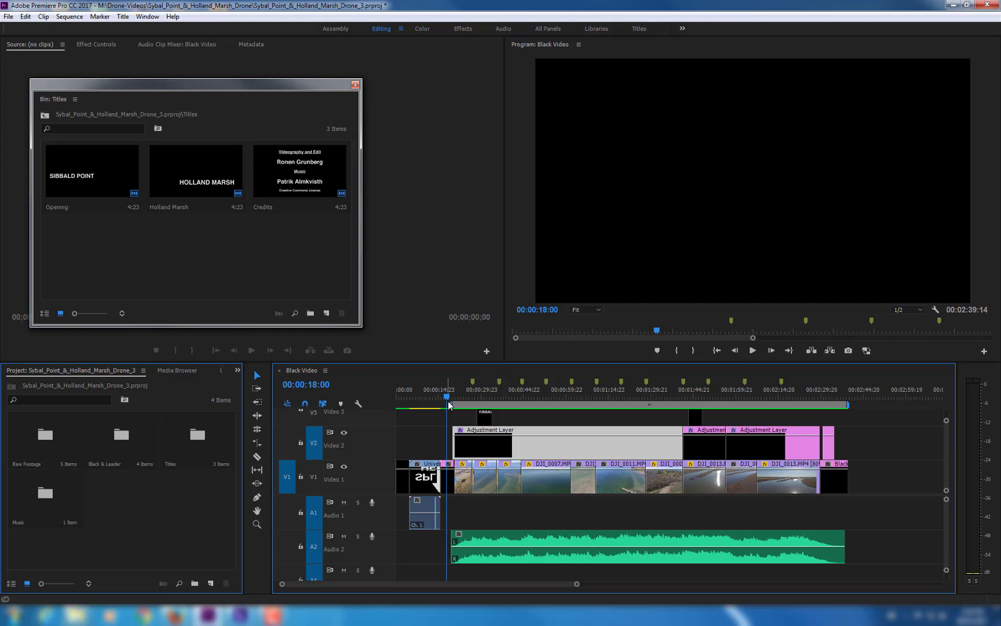
Step: Minimize Premiere, restore the Download Free Fonts page in Firefox and focus its font search box
{"action": "left_click", "coordinate": [953, 5]}
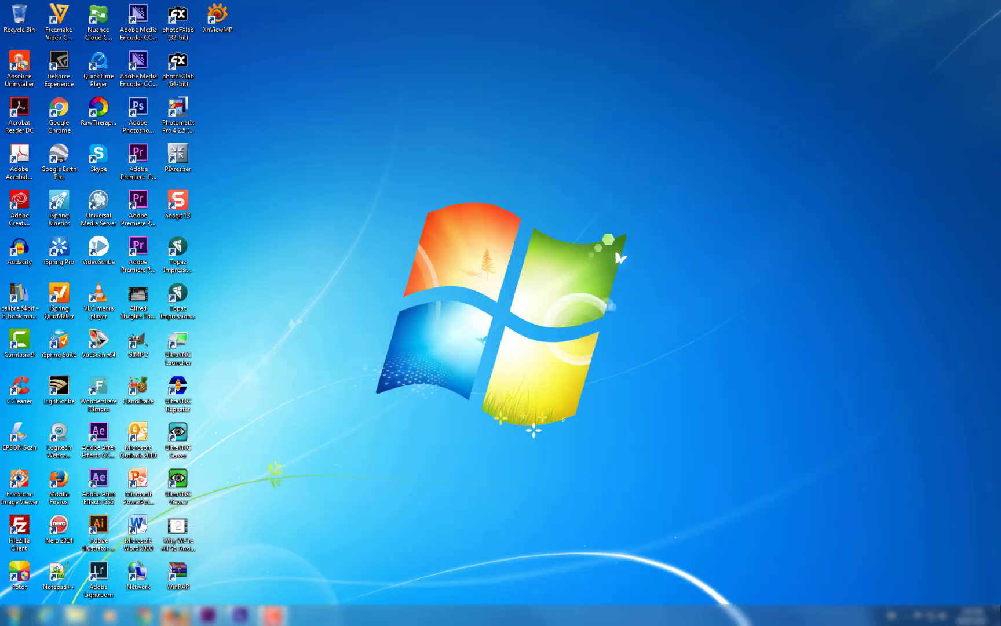
{"action": "left_click", "coordinate": [175, 616]}
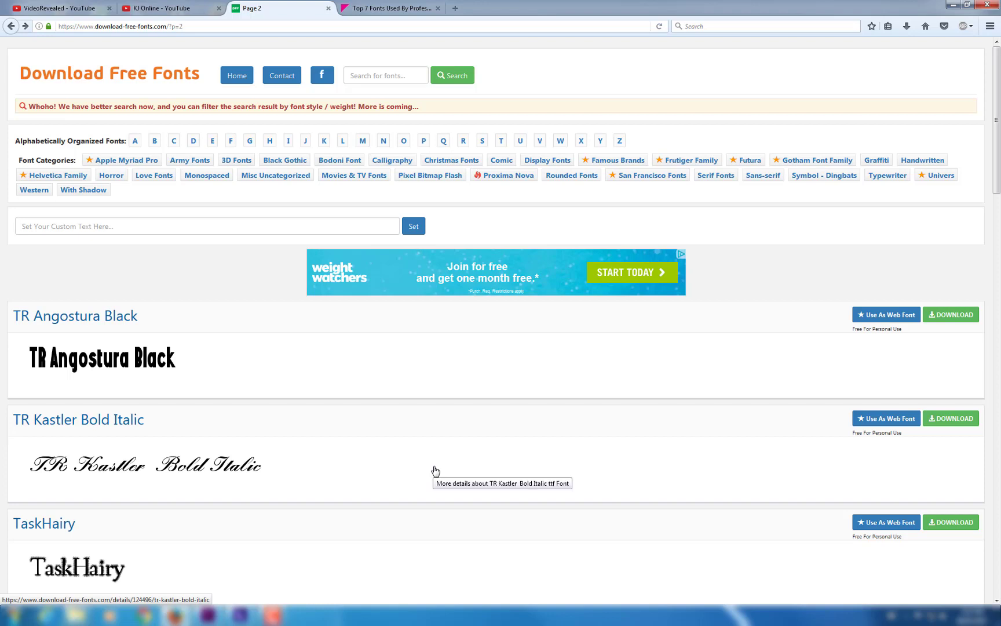
{"action": "left_click", "coordinate": [361, 76]}
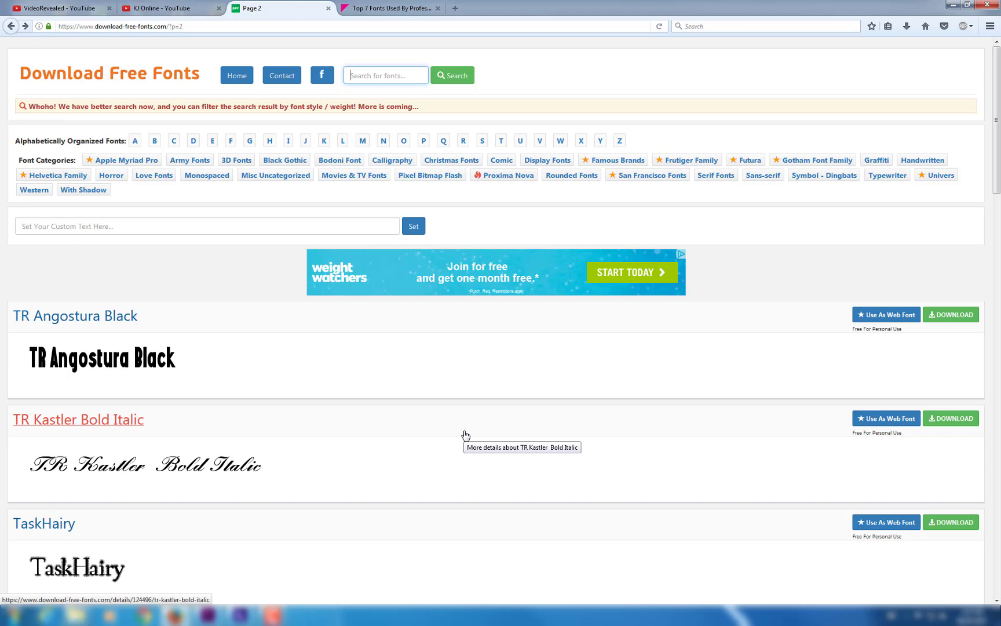
Step: Search the site for 'Phantom' and scroll through the 10 results back up to Phantom Ghost
{"action": "type", "text": "P"}
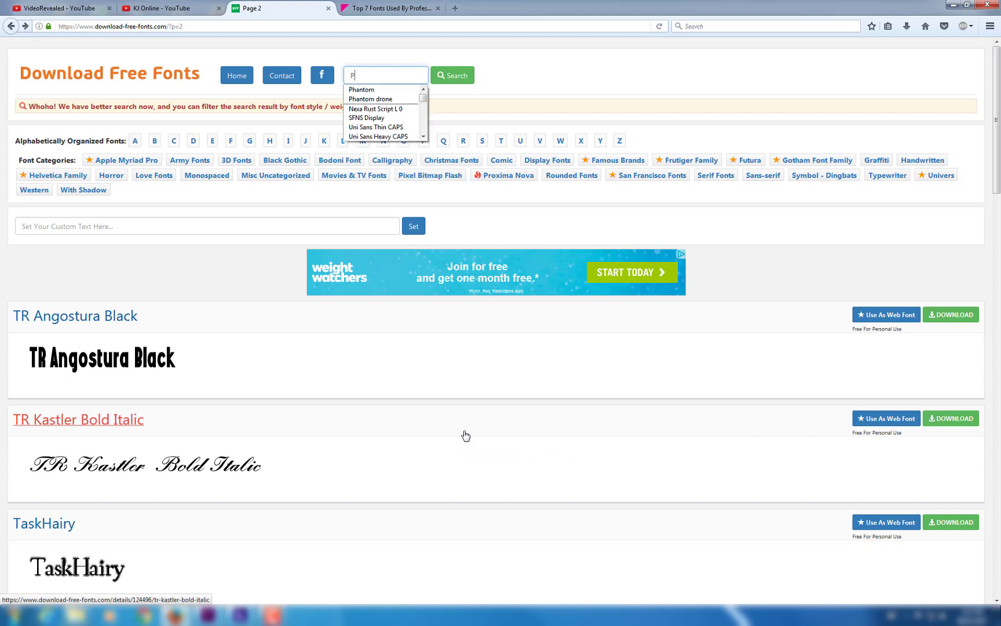
{"action": "type", "text": "hantom"}
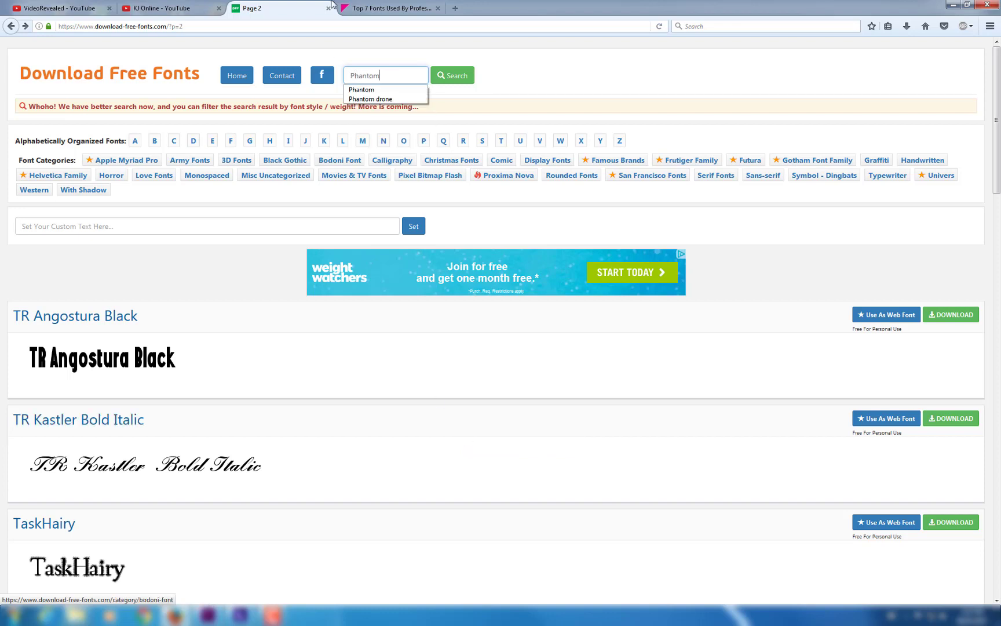
{"action": "left_click", "coordinate": [456, 76]}
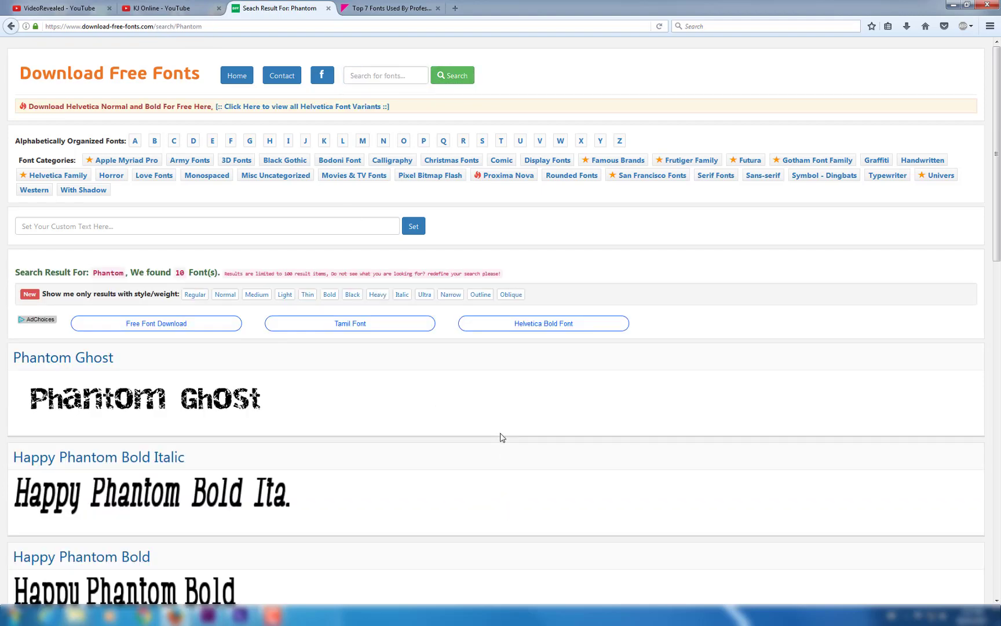
{"action": "scroll", "coordinate": [502, 452], "scroll_direction": "down", "scroll_amount": 6}
{"action": "scroll", "coordinate": [503, 459], "scroll_direction": "down", "scroll_amount": 8}
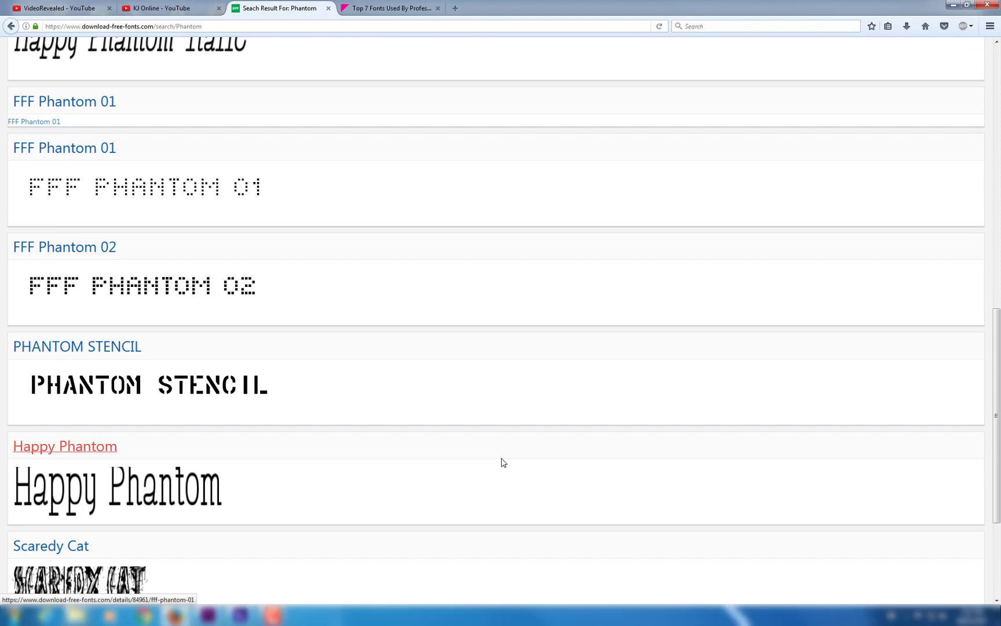
{"action": "scroll", "coordinate": [502, 465], "scroll_direction": "up", "scroll_amount": 6}
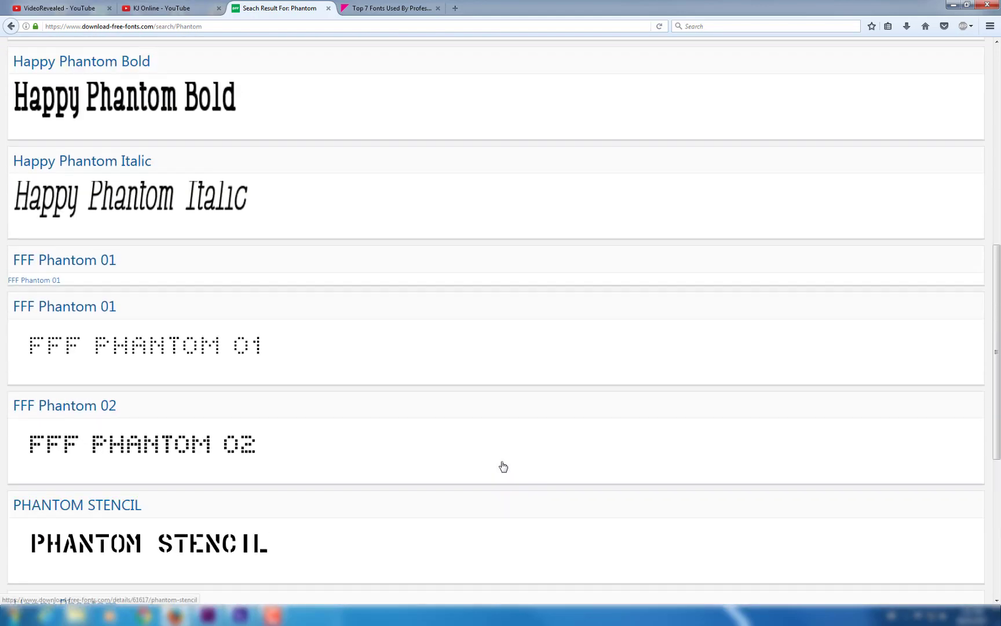
{"action": "scroll", "coordinate": [503, 465], "scroll_direction": "down", "scroll_amount": 5}
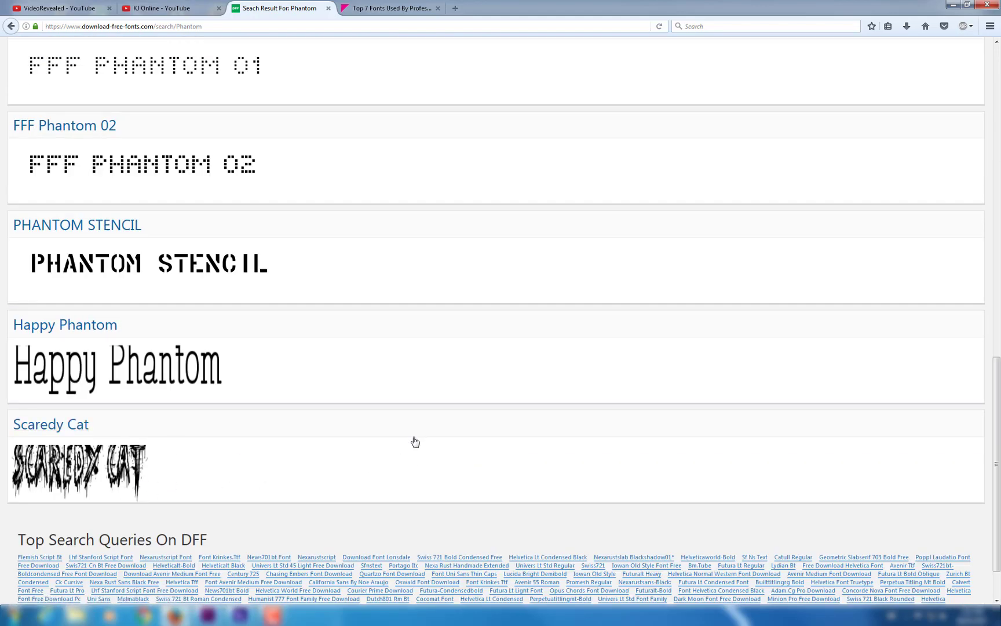
{"action": "scroll", "coordinate": [414, 442], "scroll_direction": "up", "scroll_amount": 12}
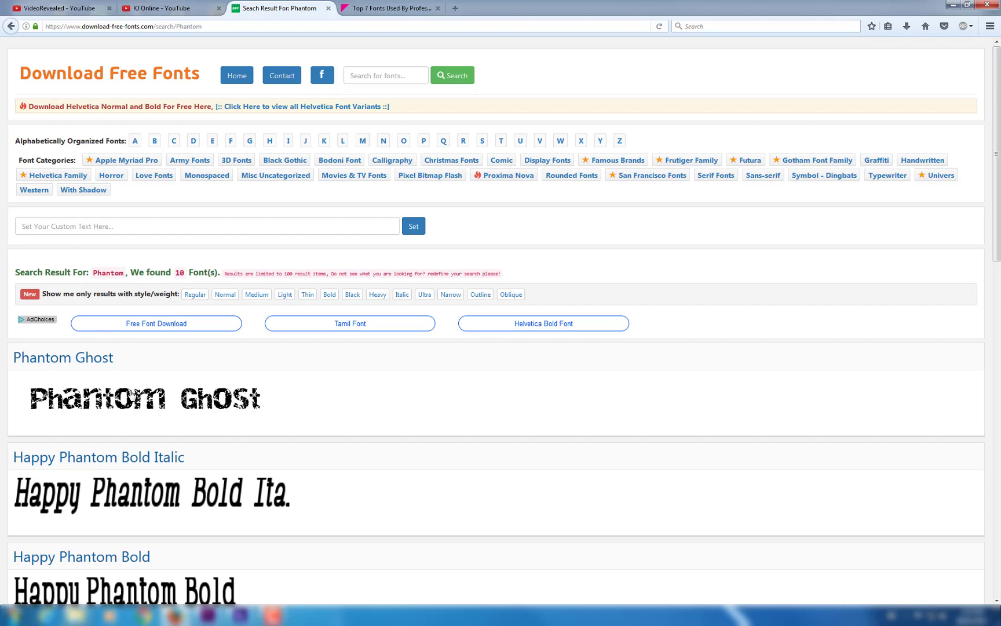
Step: Download the Phantom Ghost font as phantom-ghost-589cc3cf11b3b.ttf and call up its download options
{"action": "left_click", "coordinate": [143, 401]}
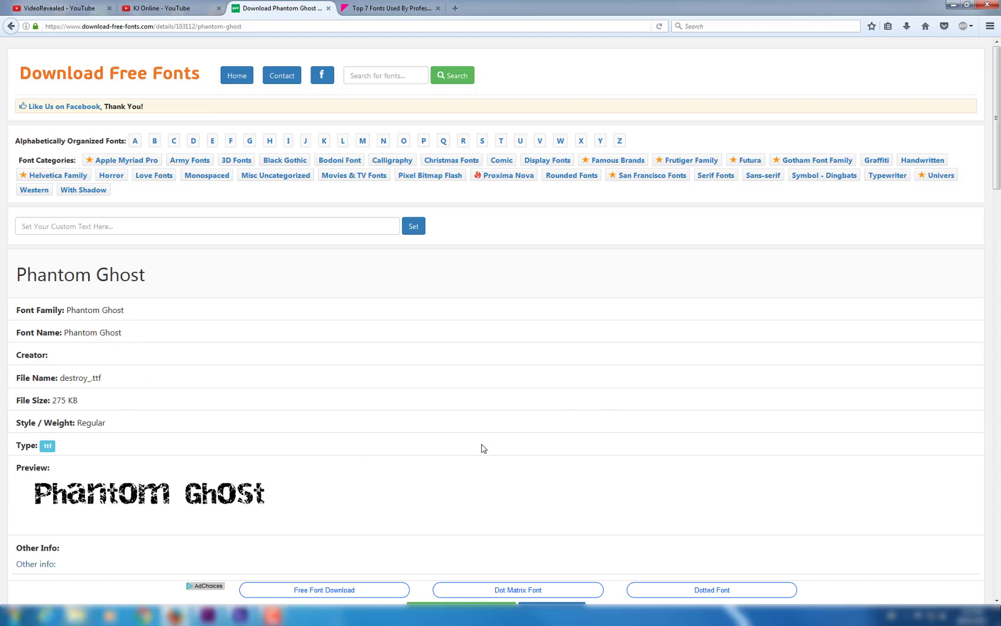
{"action": "scroll", "coordinate": [486, 443], "scroll_direction": "down", "scroll_amount": 5}
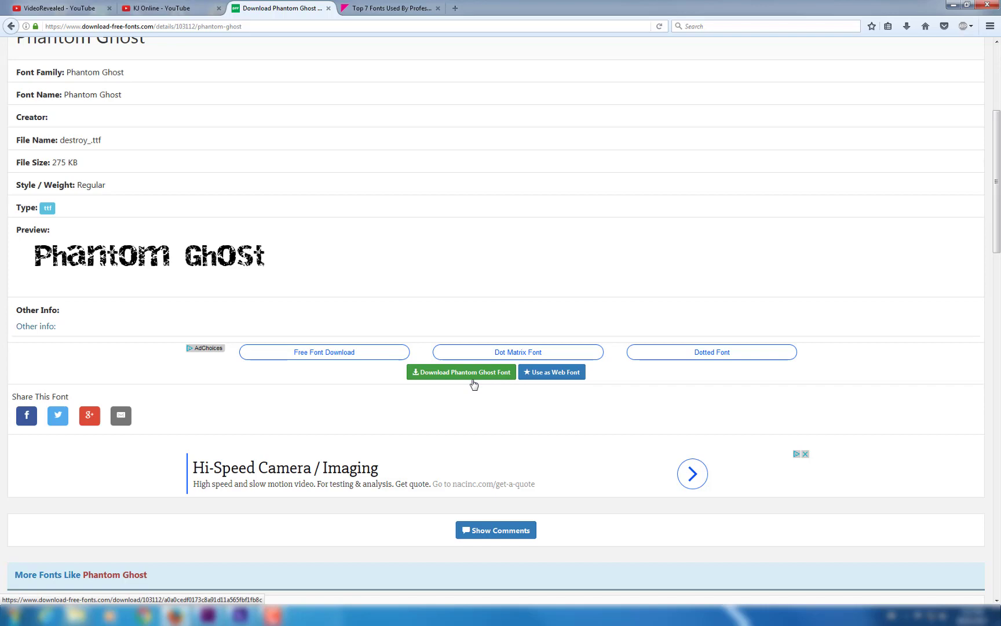
{"action": "left_click", "coordinate": [455, 372]}
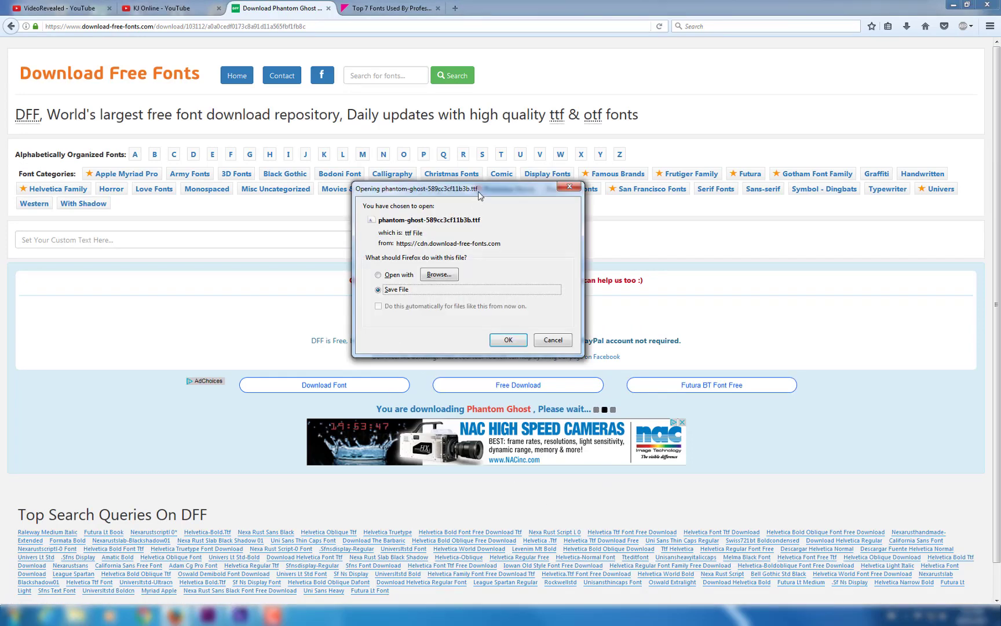
{"action": "left_click_drag", "start_coordinate": [497, 192], "coordinate": [502, 257]}
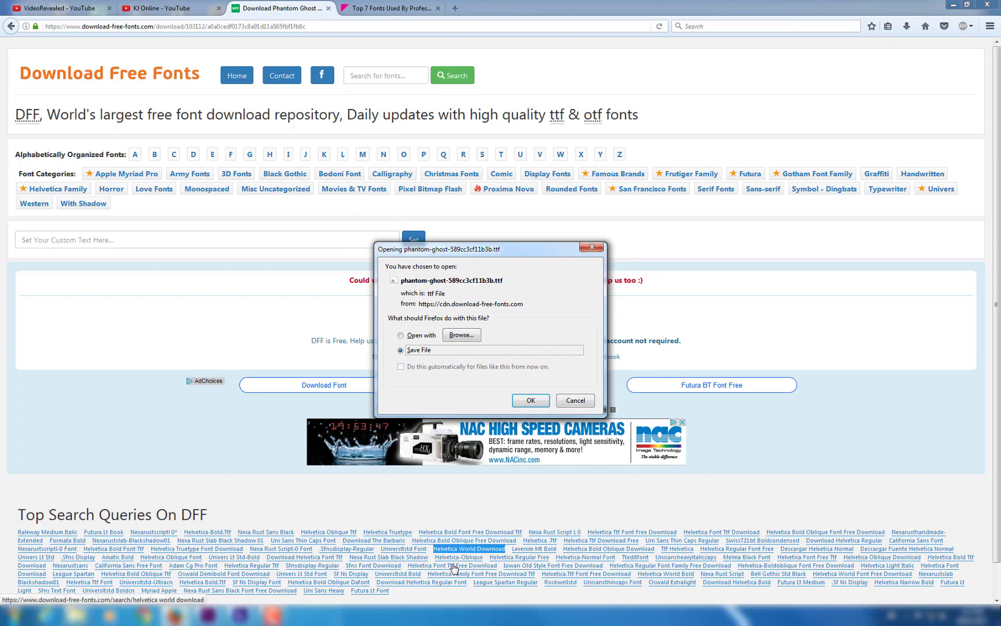
{"action": "left_click", "coordinate": [537, 401]}
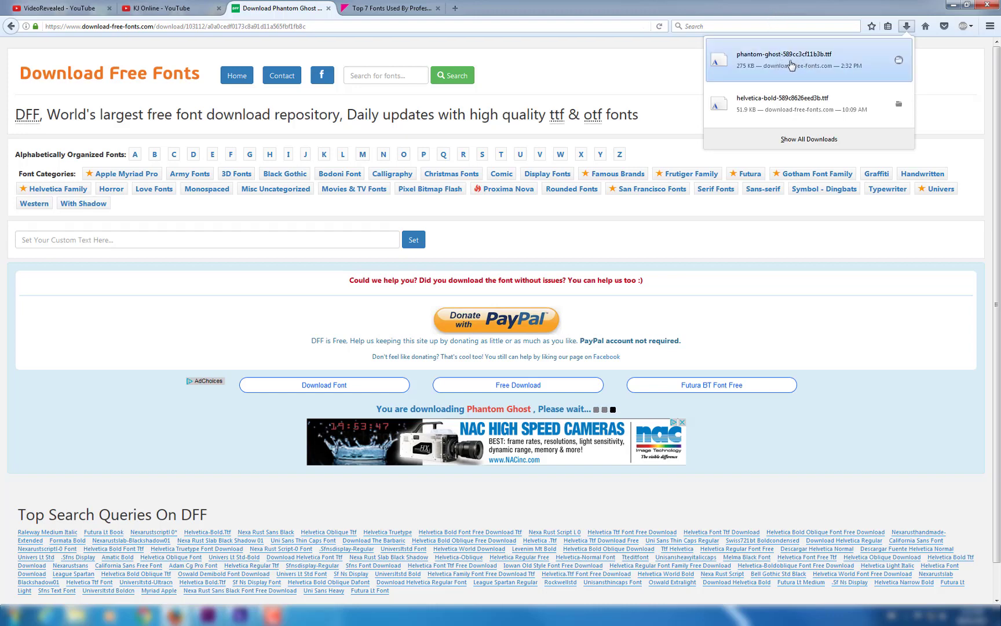
{"action": "right_click", "coordinate": [805, 56]}
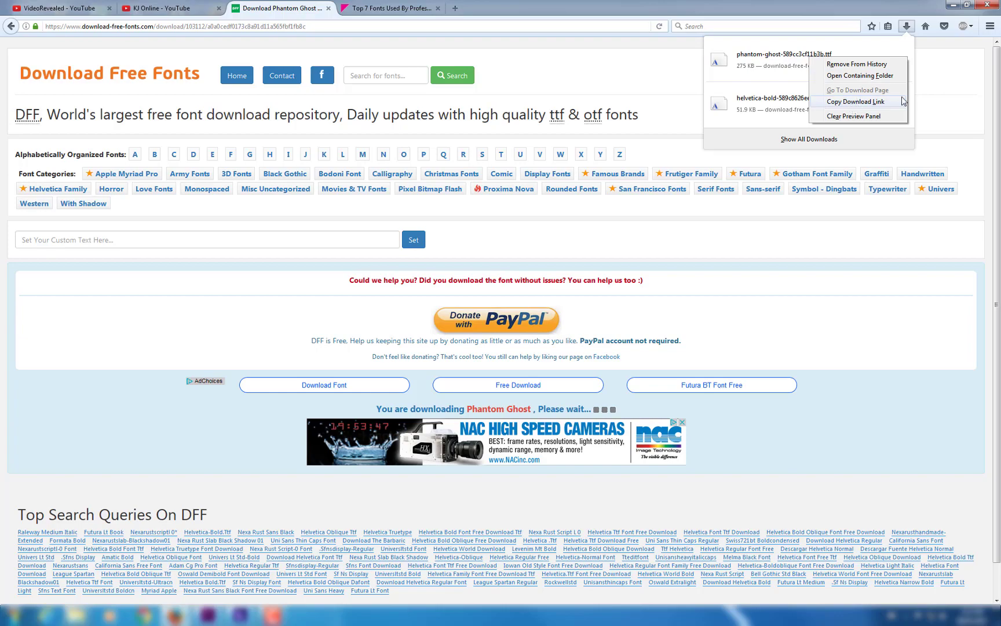
Step: Open the font's Downloads folder, minimize Firefox and move the Explorer window up and right
{"action": "left_click", "coordinate": [858, 76]}
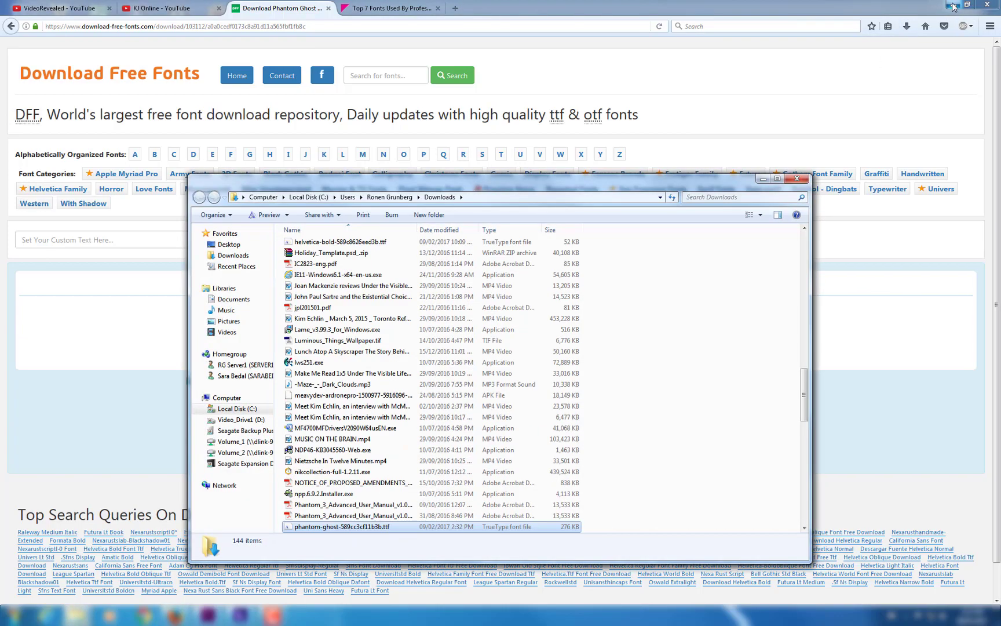
{"action": "left_click", "coordinate": [953, 4]}
{"action": "left_click_drag", "start_coordinate": [449, 177], "coordinate": [461, 86]}
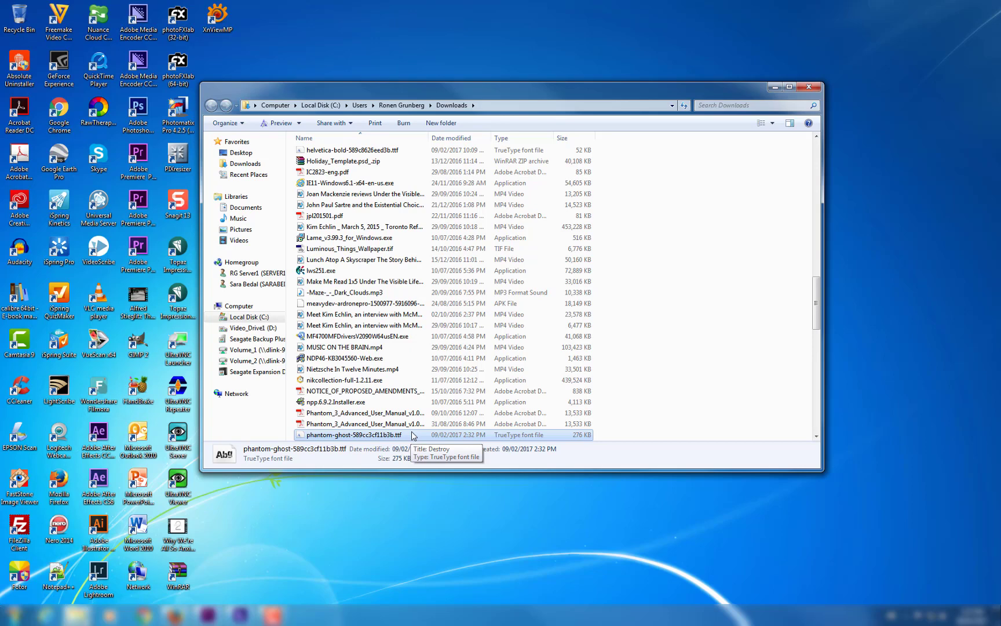
{"action": "left_click_drag", "start_coordinate": [432, 91], "coordinate": [461, 91]}
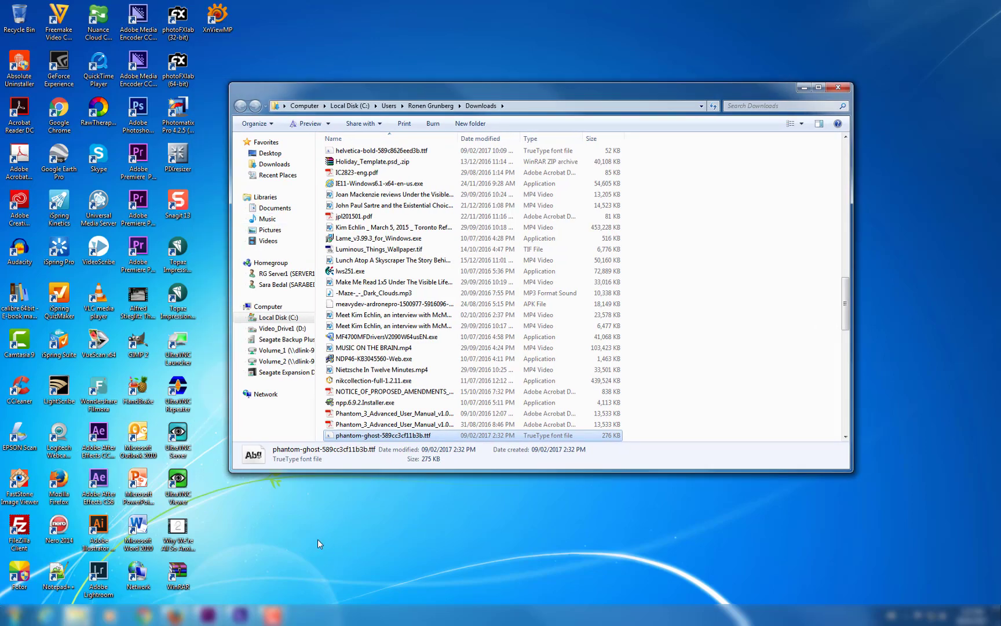
Step: Return to Premiere and create a new title named Title 05
{"action": "left_click", "coordinate": [225, 617]}
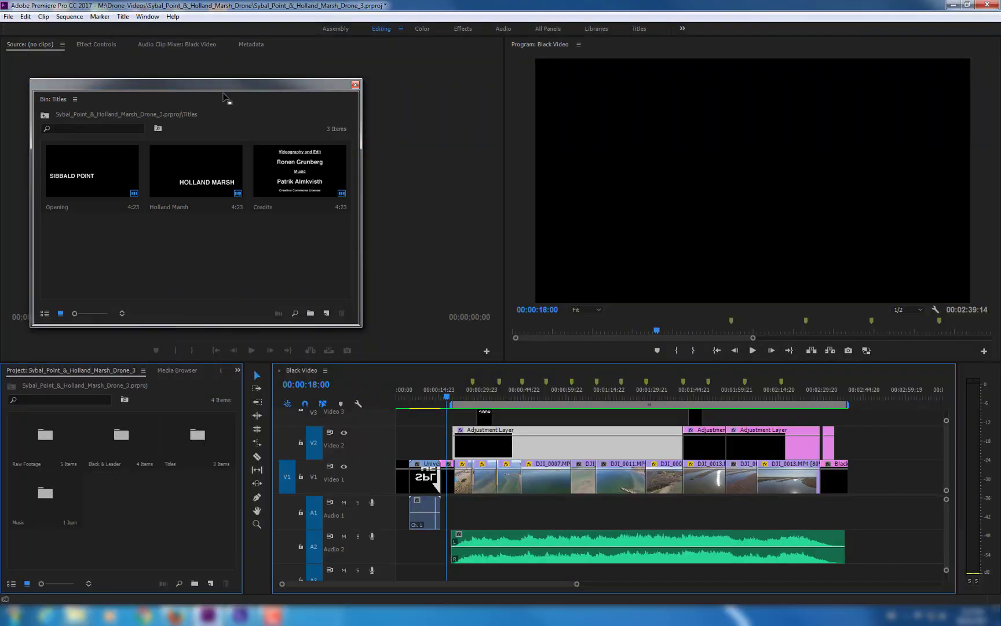
{"action": "left_click_drag", "start_coordinate": [226, 87], "coordinate": [209, 70]}
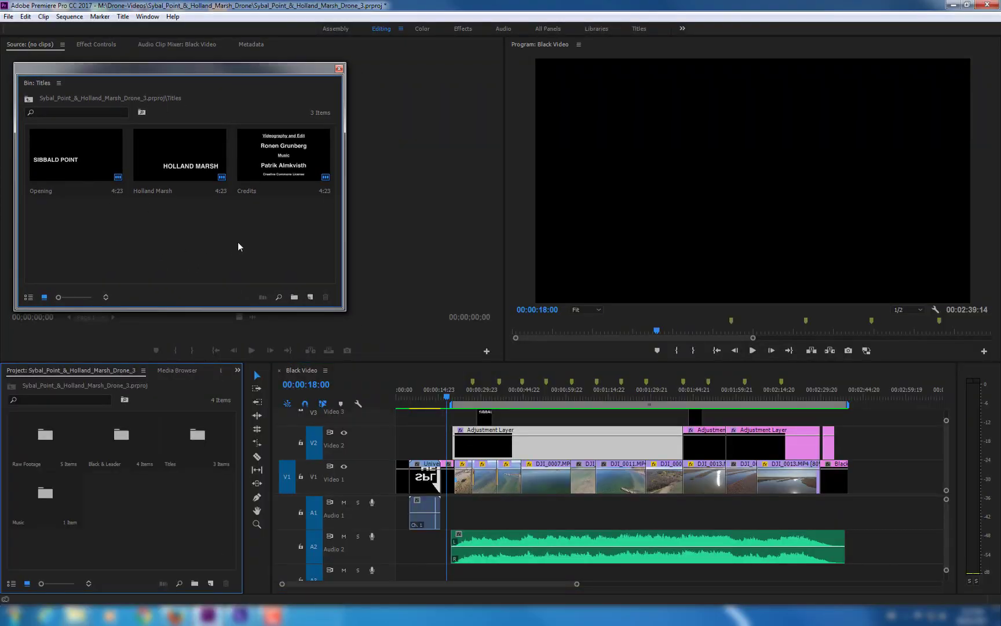
{"action": "left_click", "coordinate": [8, 16]}
{"action": "mouse_move", "coordinate": [9, 29]}
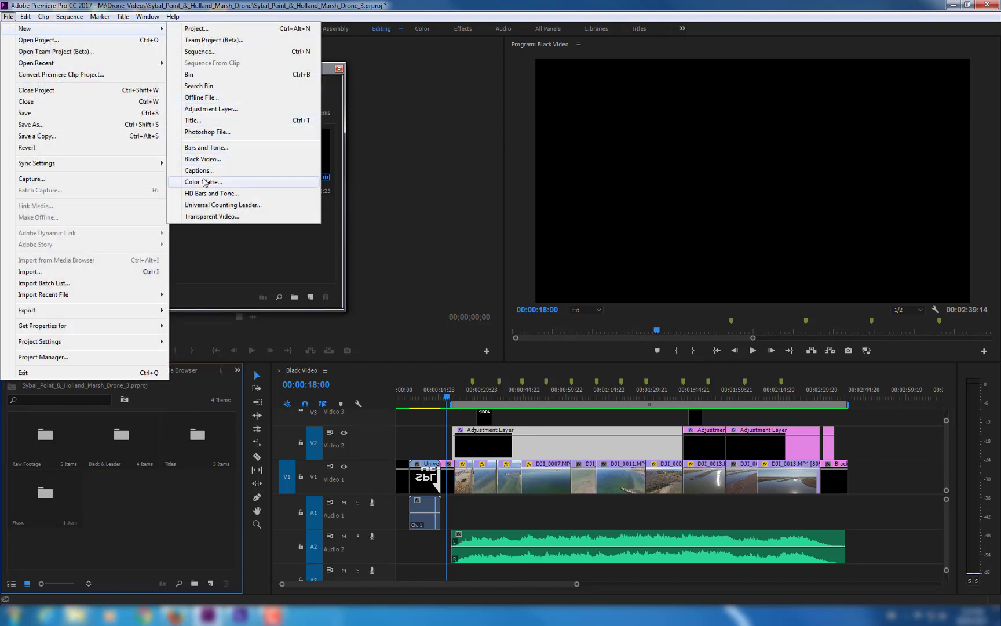
{"action": "left_click", "coordinate": [193, 120]}
{"action": "left_click", "coordinate": [517, 354]}
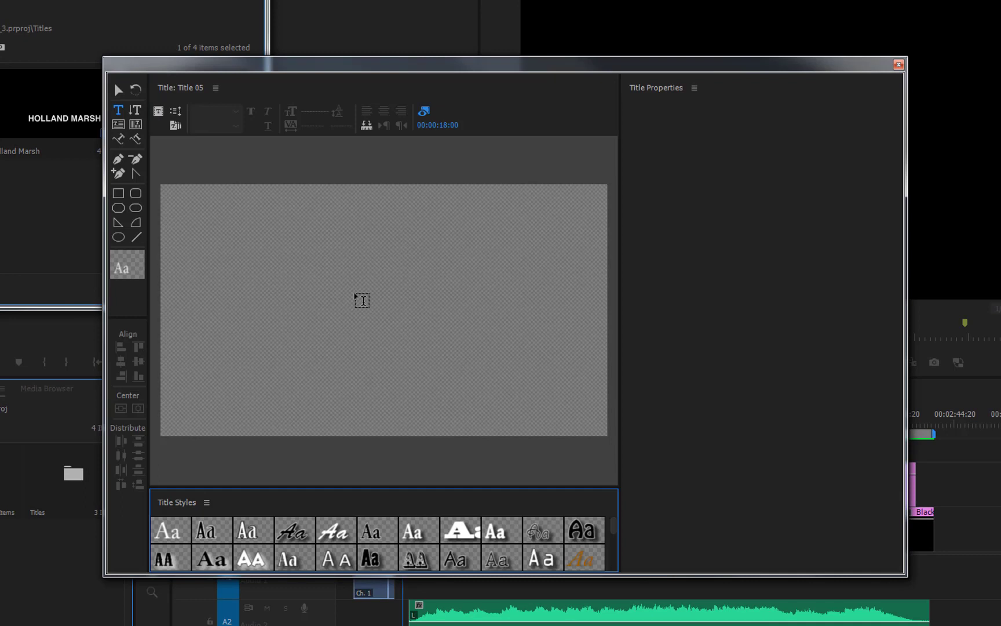
Step: Type 'Test' on the title canvas and select the word
{"action": "left_click", "coordinate": [342, 287]}
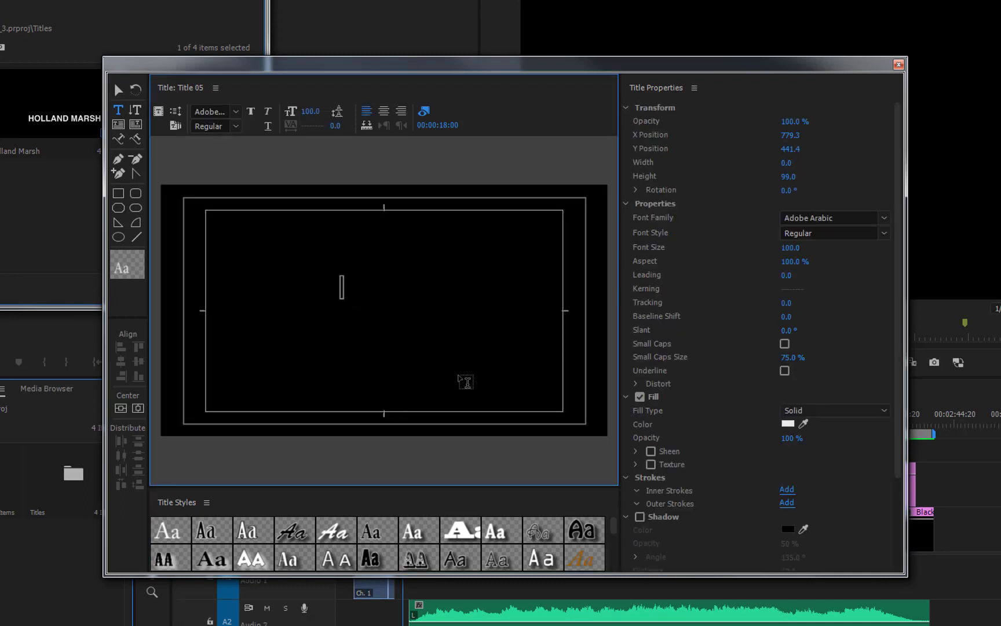
{"action": "type", "text": "Tes"}
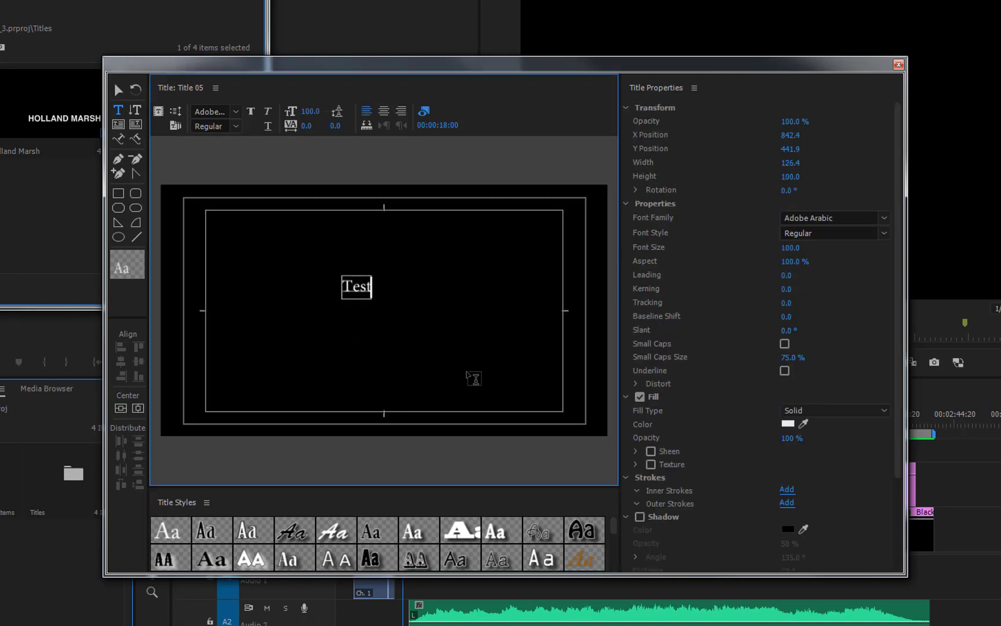
{"action": "type", "text": "t"}
{"action": "double_click", "coordinate": [363, 288]}
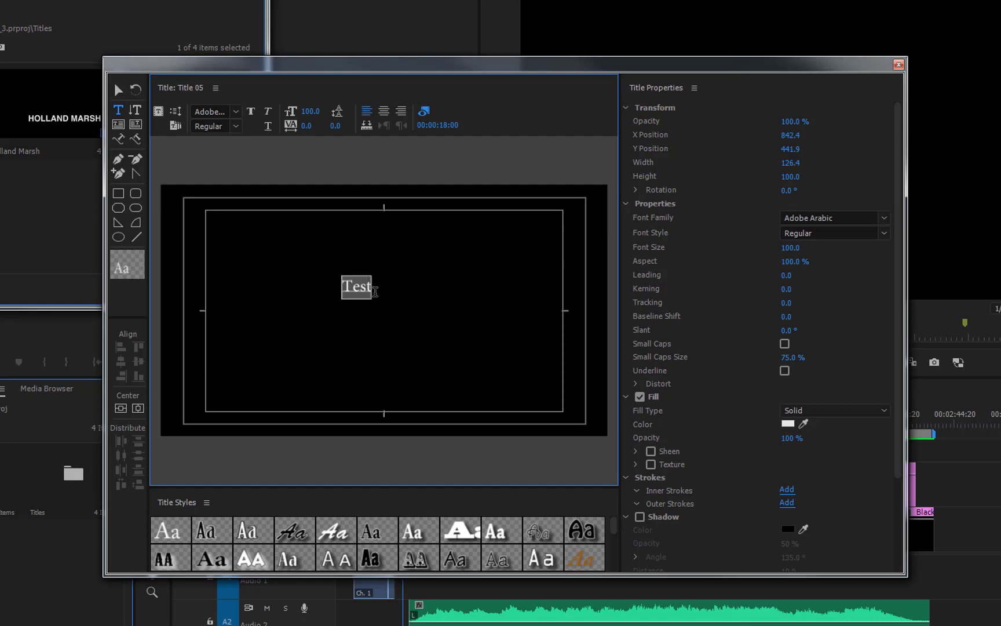
Step: Set the text's font family to Malgun Gothic
{"action": "left_click", "coordinate": [884, 218]}
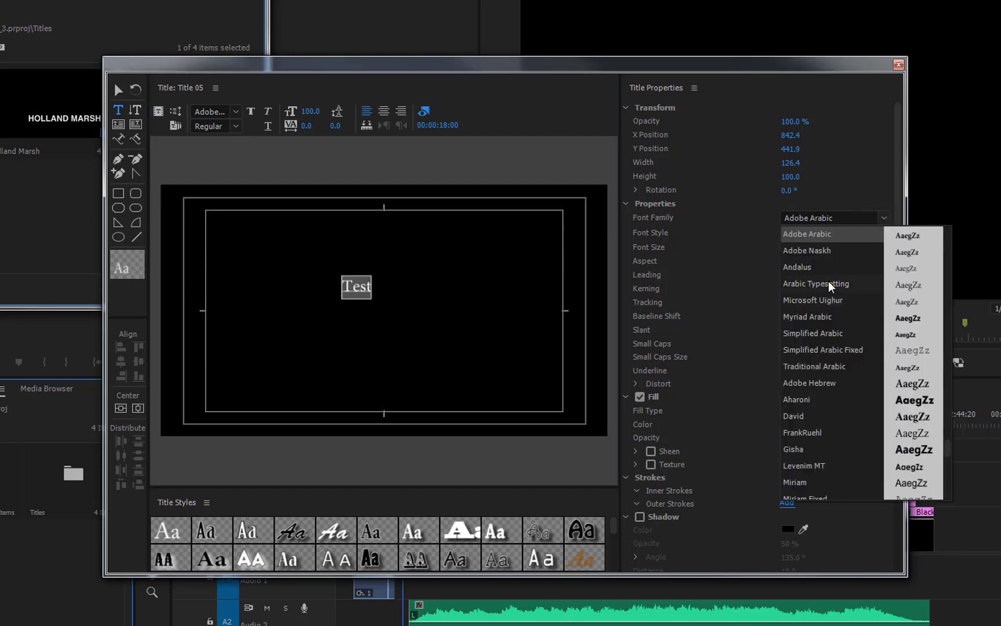
{"action": "scroll", "coordinate": [812, 272], "scroll_direction": "down", "scroll_amount": 4}
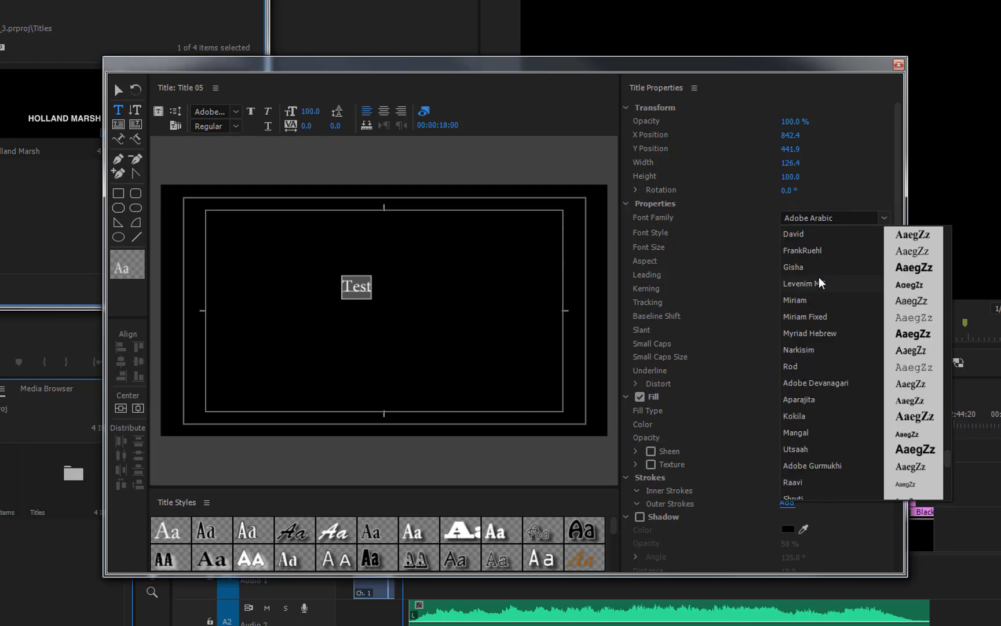
{"action": "scroll", "coordinate": [820, 283], "scroll_direction": "down", "scroll_amount": 2}
{"action": "scroll", "coordinate": [820, 283], "scroll_direction": "down", "scroll_amount": 5}
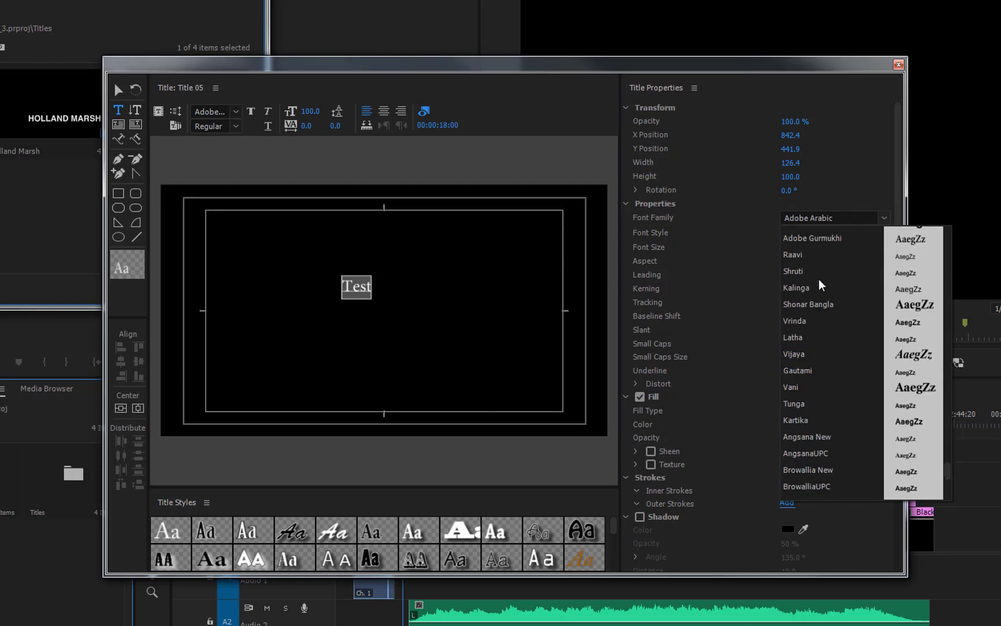
{"action": "scroll", "coordinate": [821, 284], "scroll_direction": "down", "scroll_amount": 1}
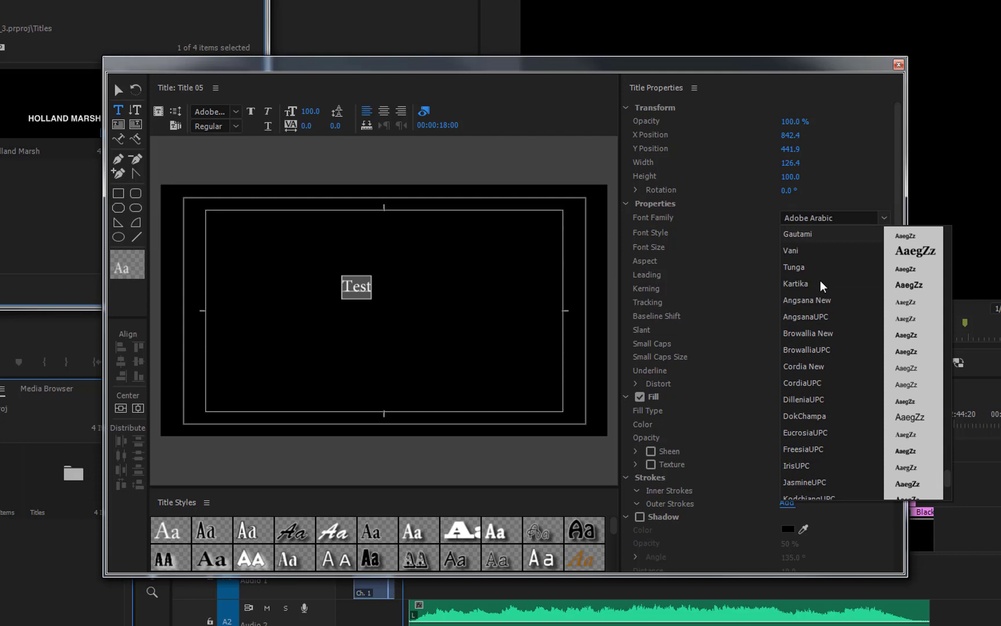
{"action": "scroll", "coordinate": [822, 285], "scroll_direction": "down", "scroll_amount": 4}
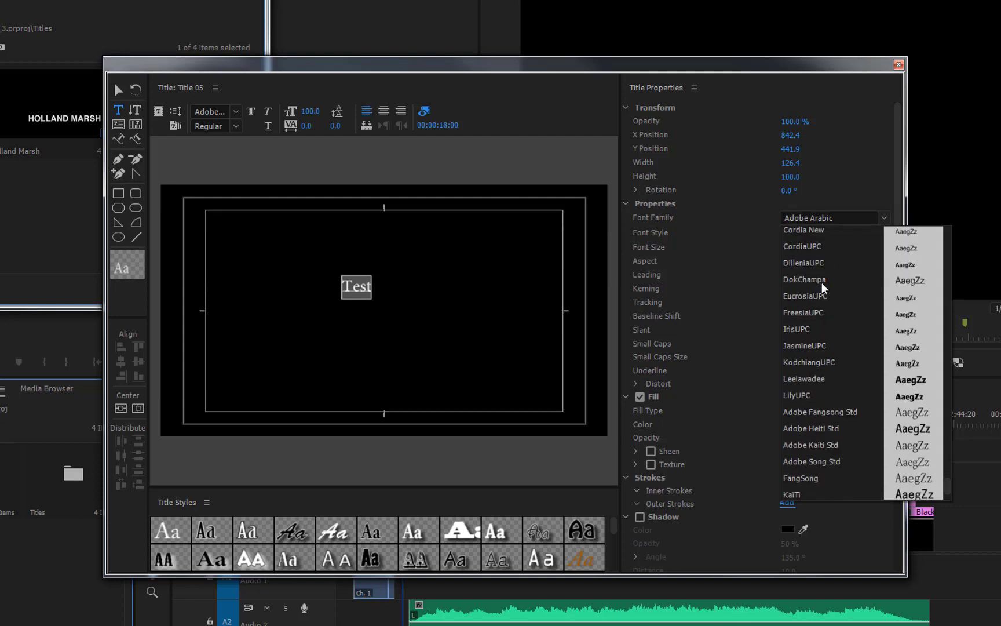
{"action": "scroll", "coordinate": [825, 288], "scroll_direction": "down", "scroll_amount": 1}
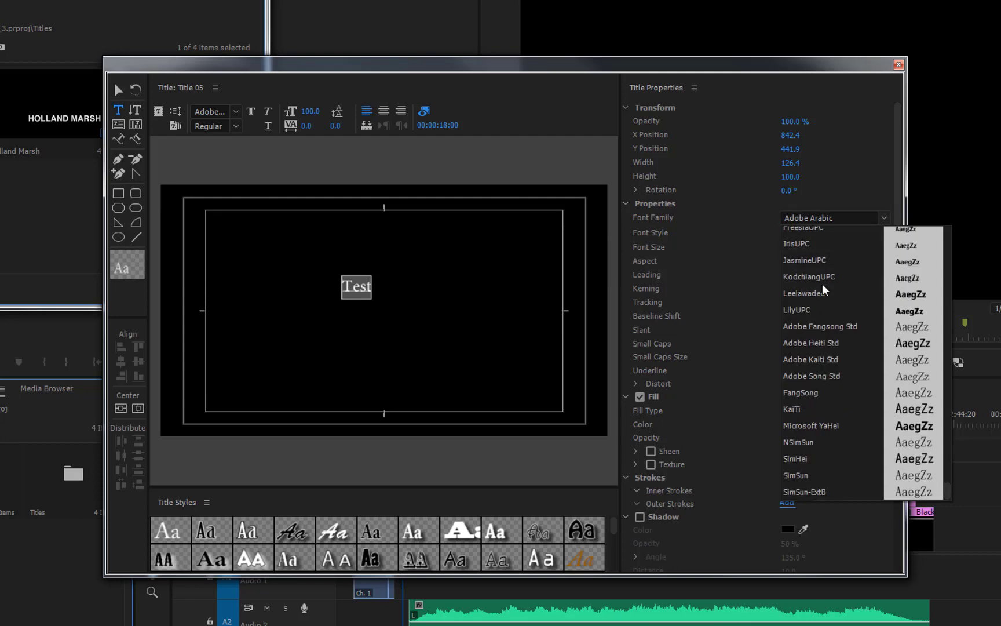
{"action": "scroll", "coordinate": [826, 292], "scroll_direction": "up", "scroll_amount": 4}
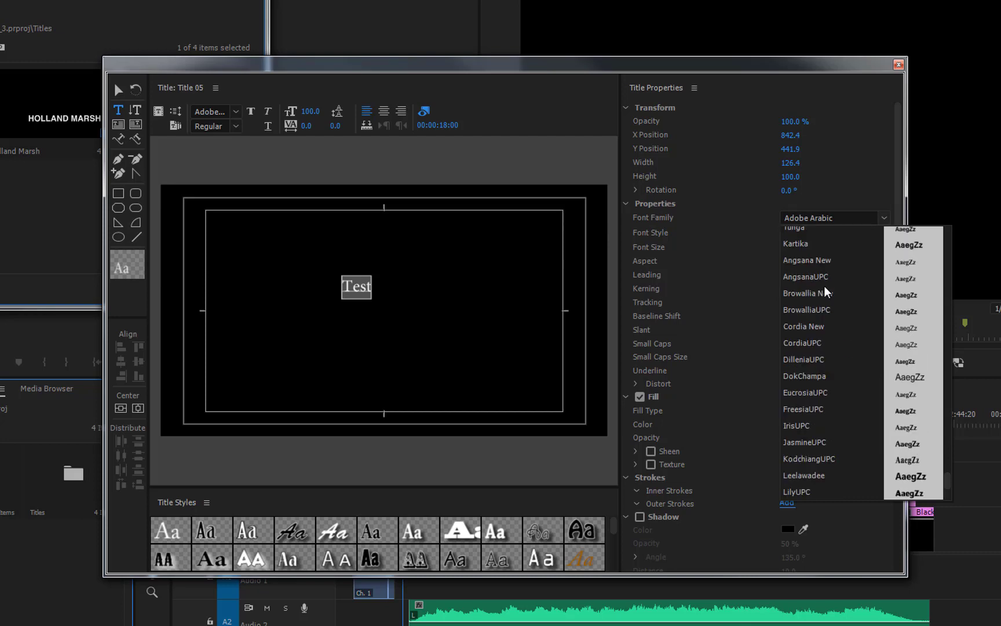
{"action": "scroll", "coordinate": [826, 294], "scroll_direction": "up", "scroll_amount": 2}
{"action": "scroll", "coordinate": [826, 294], "scroll_direction": "down", "scroll_amount": 2}
{"action": "scroll", "coordinate": [826, 294], "scroll_direction": "up", "scroll_amount": 10}
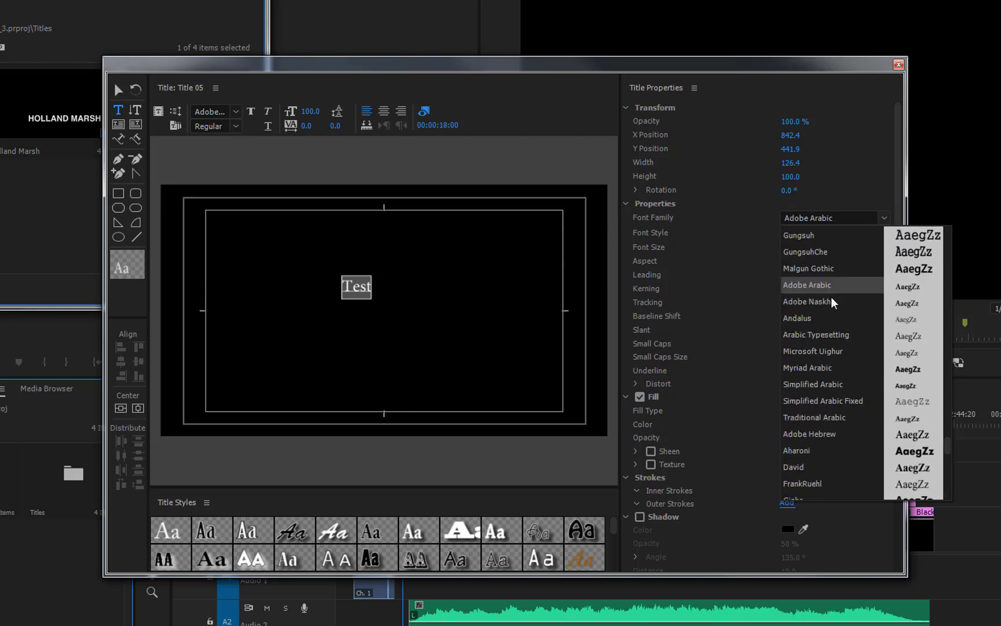
{"action": "scroll", "coordinate": [833, 301], "scroll_direction": "up", "scroll_amount": 2}
{"action": "scroll", "coordinate": [834, 301], "scroll_direction": "up", "scroll_amount": 15}
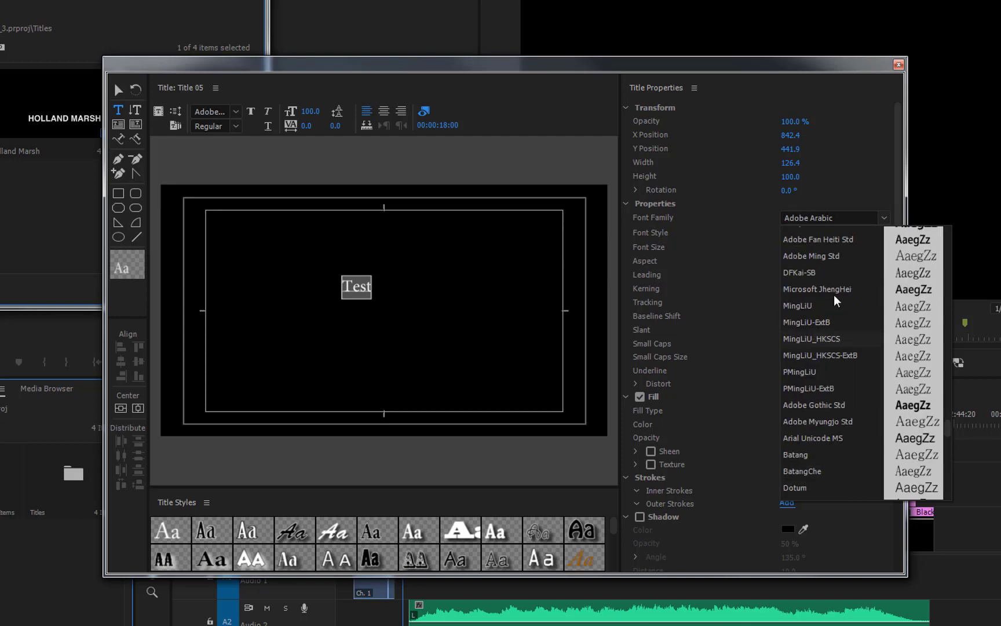
{"action": "scroll", "coordinate": [835, 300], "scroll_direction": "down", "scroll_amount": 4}
{"action": "scroll", "coordinate": [839, 303], "scroll_direction": "up", "scroll_amount": 20}
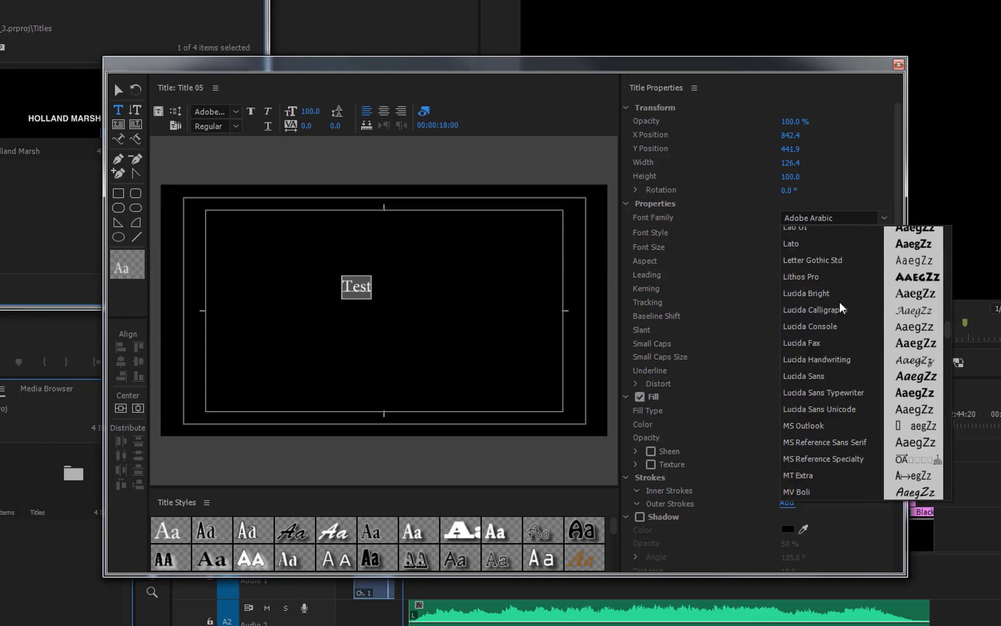
{"action": "scroll", "coordinate": [842, 307], "scroll_direction": "up", "scroll_amount": 20}
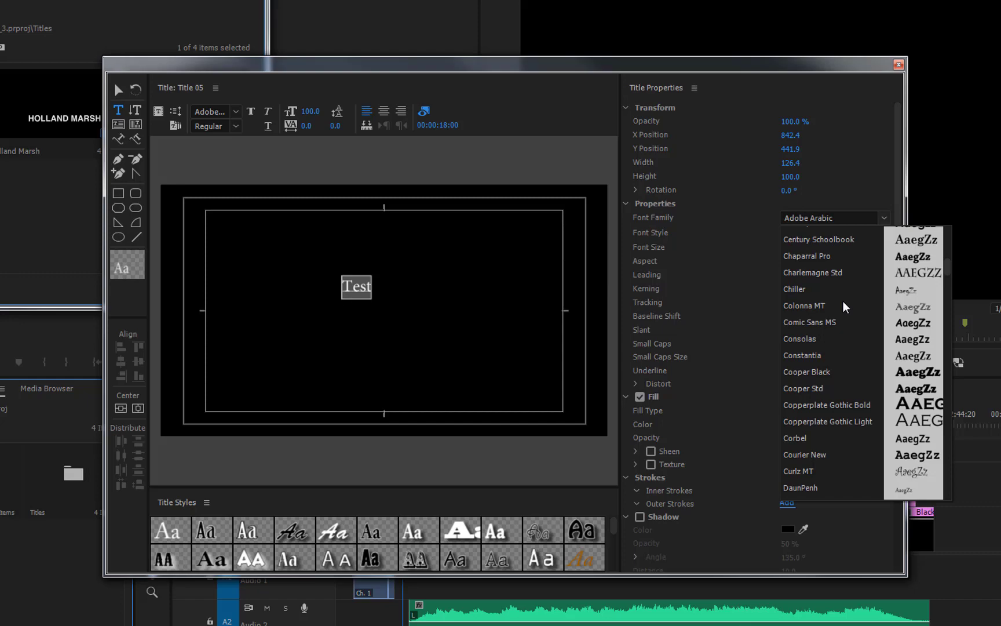
{"action": "type", "text": "Malgun Gothic"}
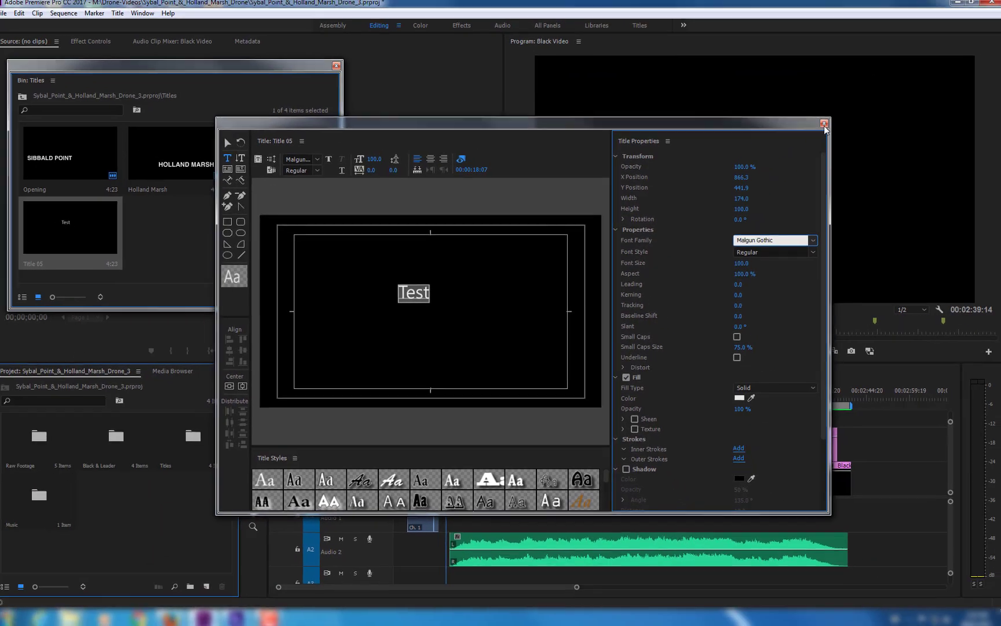
Step: Close the Titler and delete Title 05 from the Titles bin
{"action": "left_click", "coordinate": [878, 80]}
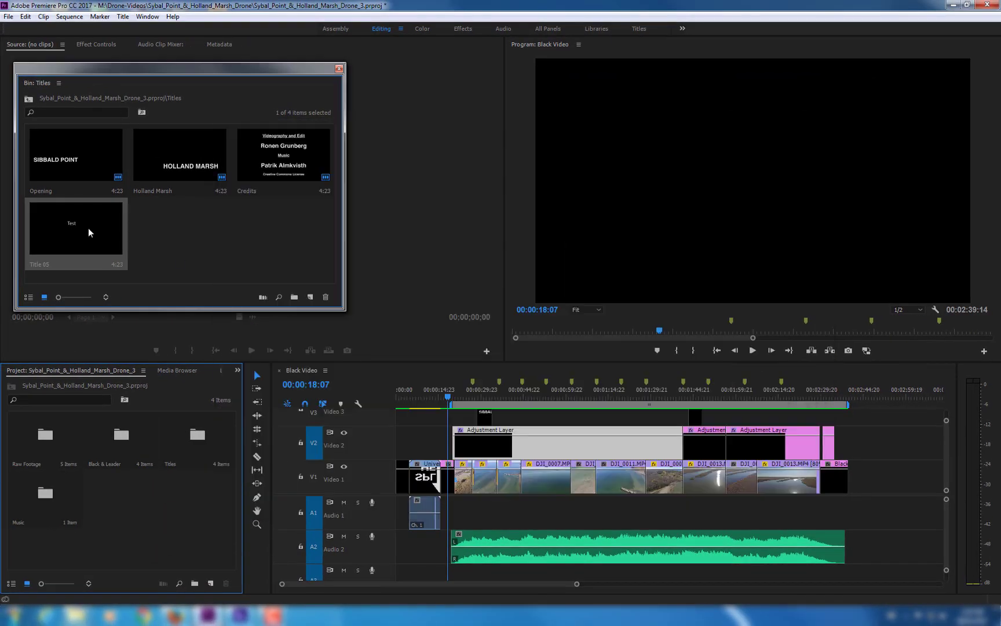
{"action": "right_click", "coordinate": [2, 195]}
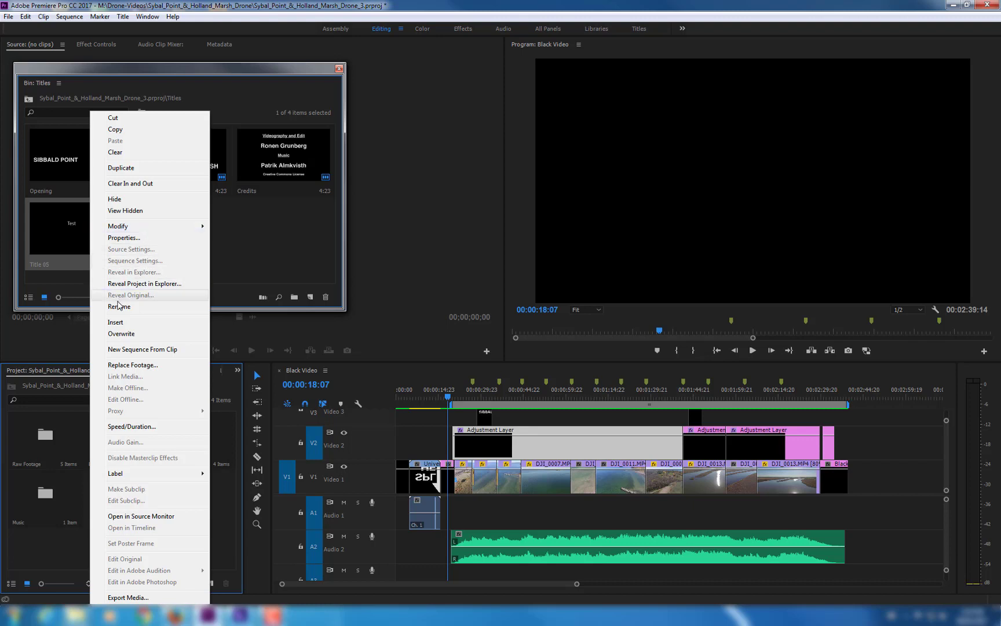
{"action": "left_click", "coordinate": [71, 235]}
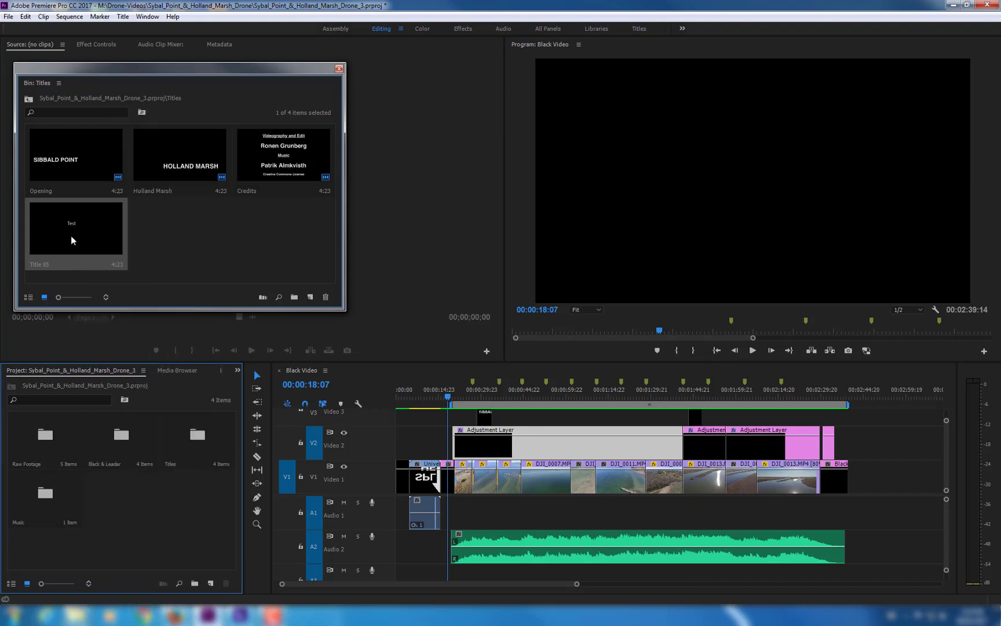
{"action": "key", "text": "Delete"}
Step: Save the project and exit Premiere Pro
{"action": "left_click", "coordinate": [3, 17]}
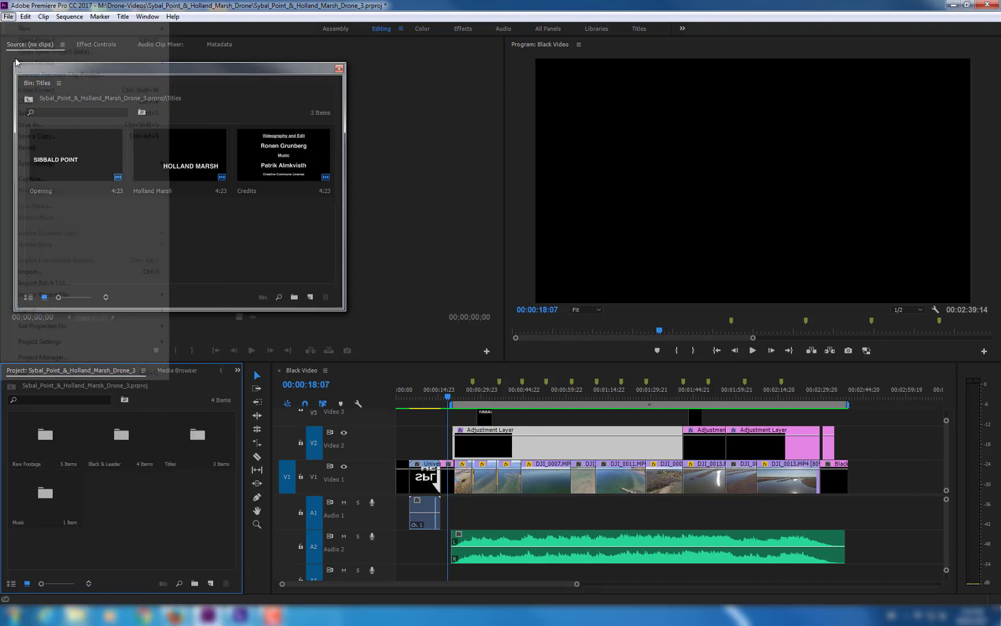
{"action": "left_click", "coordinate": [14, 109]}
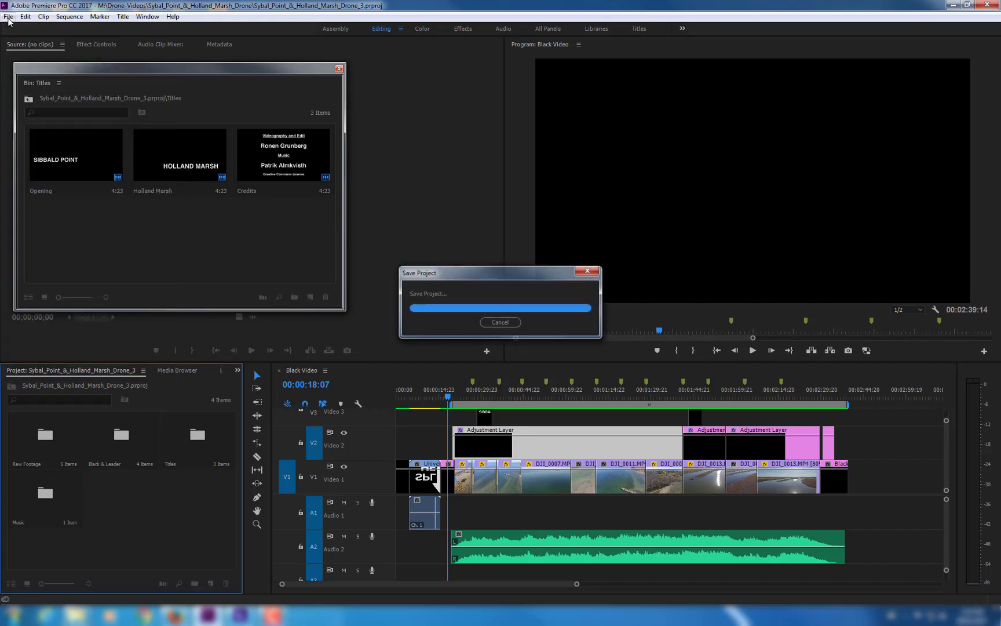
{"action": "left_click", "coordinate": [9, 16]}
{"action": "left_click", "coordinate": [23, 373]}
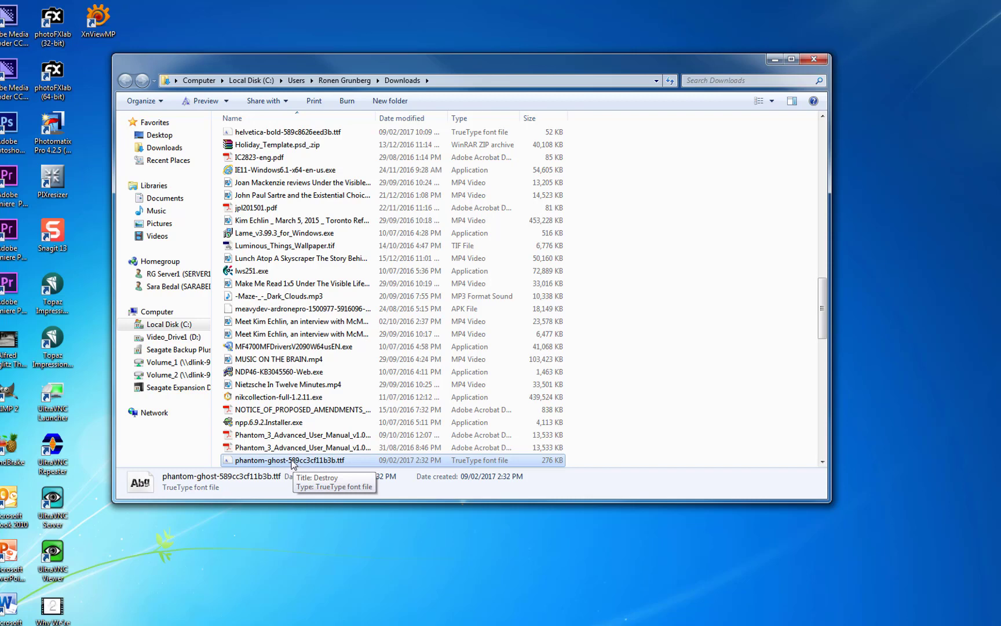
Step: Install the phantom-ghost-589cc3cf11b3b.ttf font in Windows, then bring up its file actions again
{"action": "right_click", "coordinate": [292, 464]}
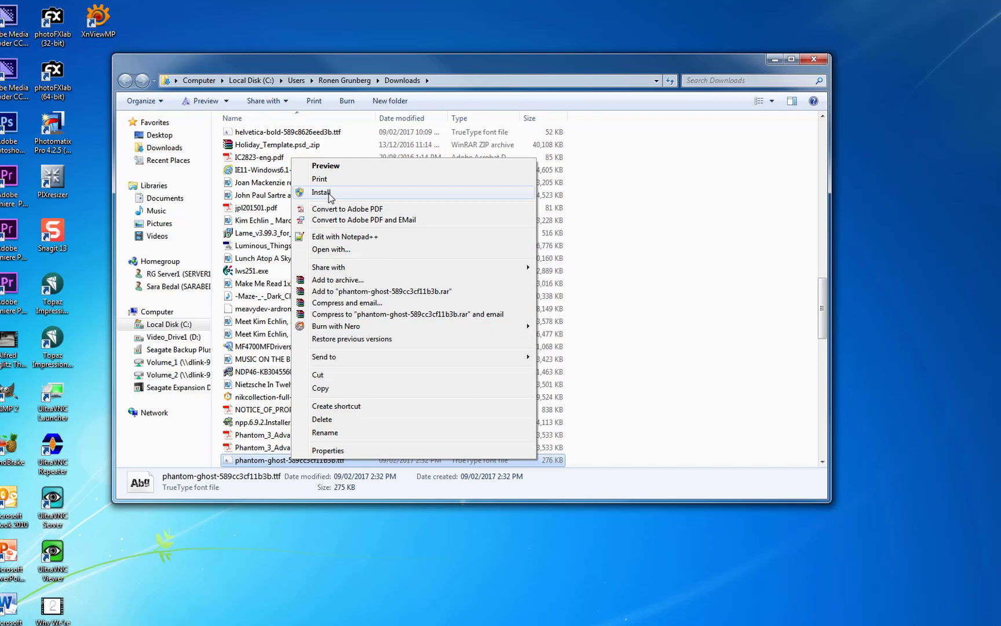
{"action": "left_click", "coordinate": [322, 193]}
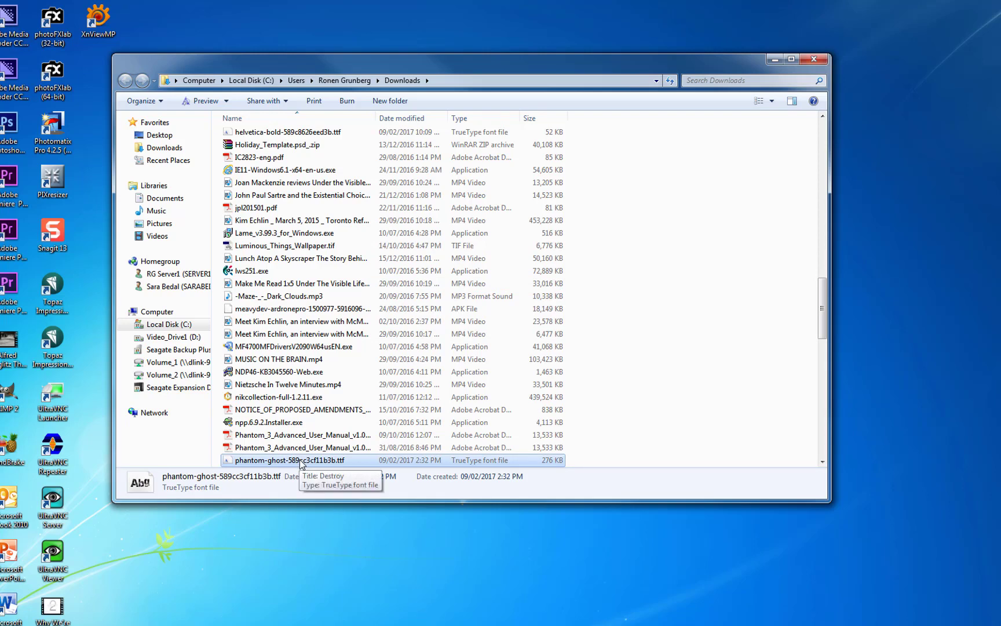
{"action": "right_click", "coordinate": [301, 463]}
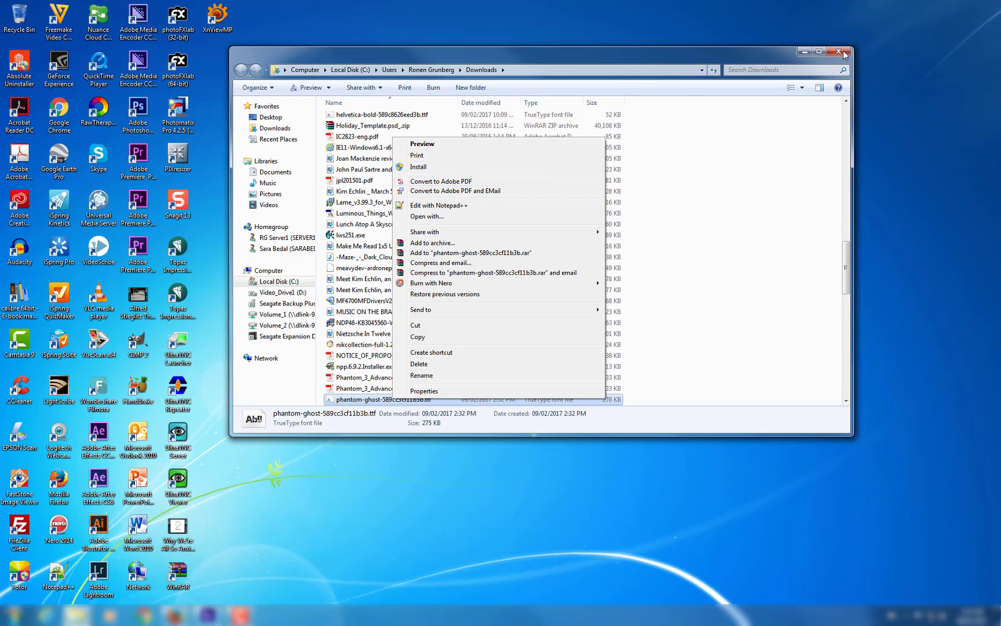
Step: Close the Downloads window and relaunch Premiere Pro CC 2017 from its desktop icon
{"action": "left_click", "coordinate": [843, 53]}
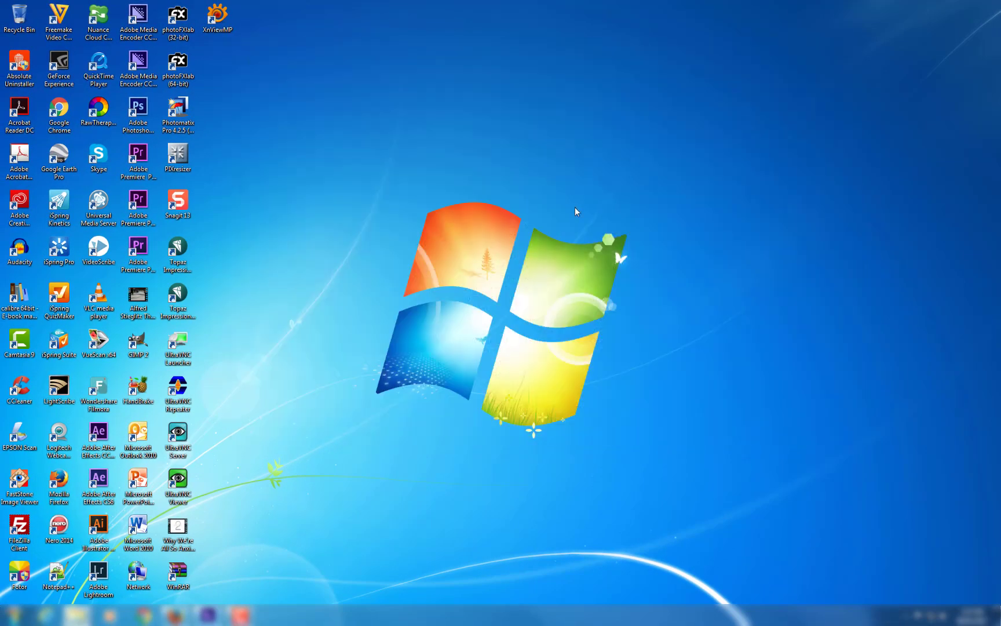
{"action": "double_click", "coordinate": [138, 158]}
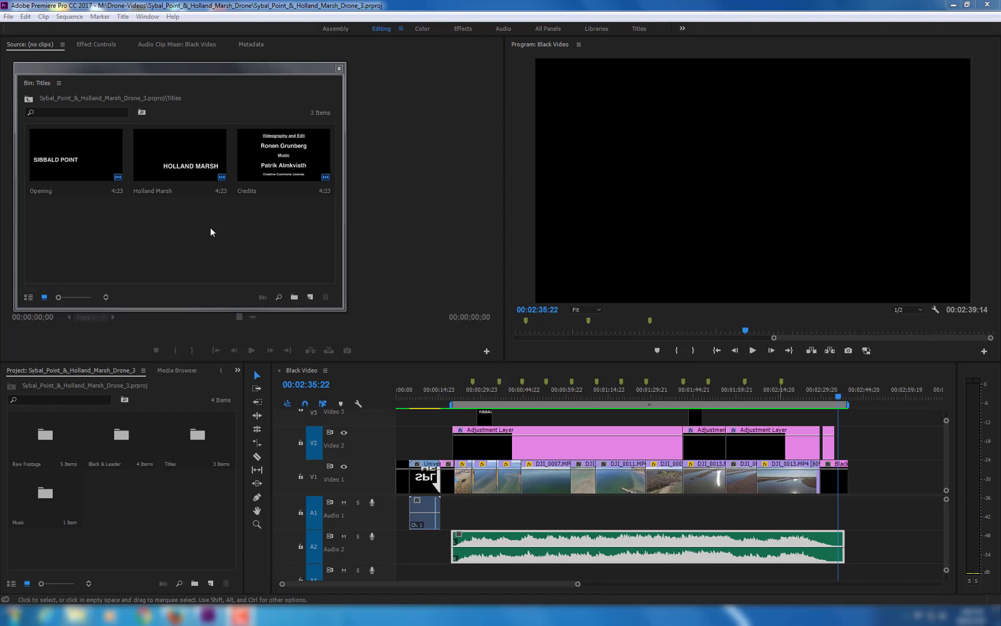
Step: Create a new title, Title 06, accepting the default settings
{"action": "left_click", "coordinate": [11, 20]}
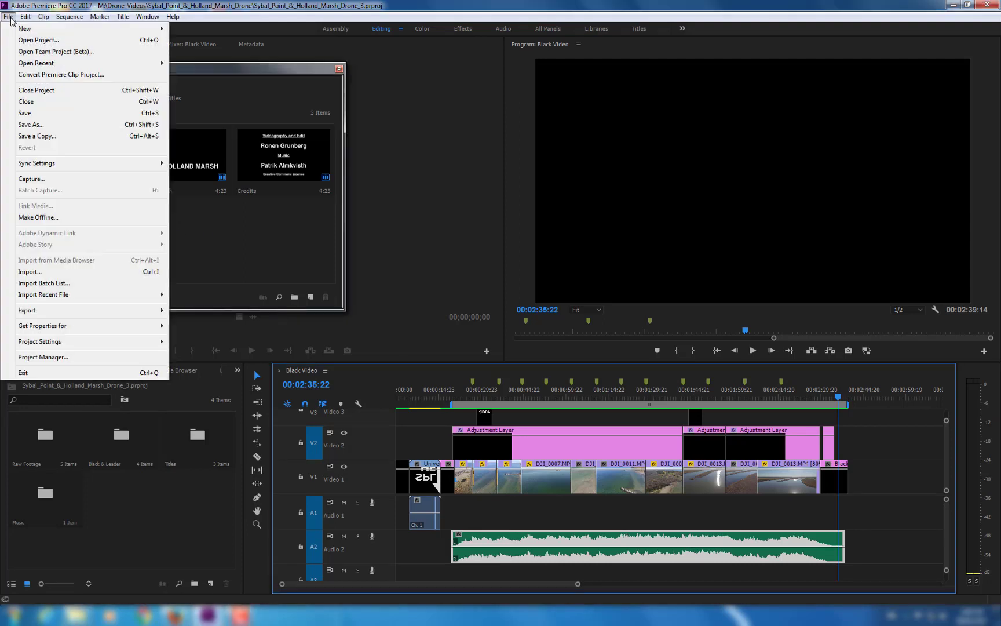
{"action": "mouse_move", "coordinate": [87, 28]}
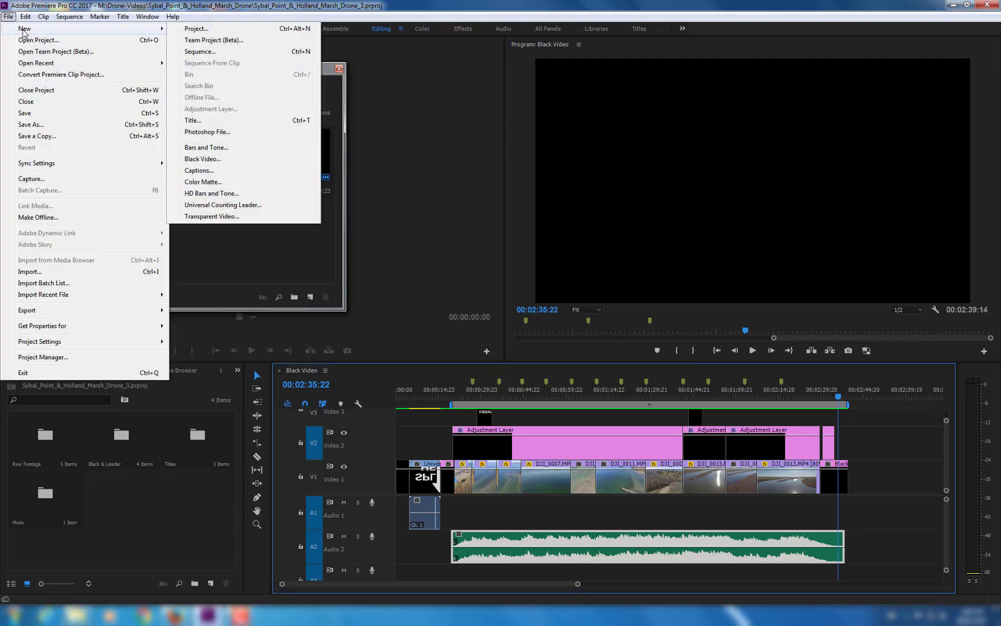
{"action": "left_click", "coordinate": [192, 120]}
{"action": "key", "text": "Return"}
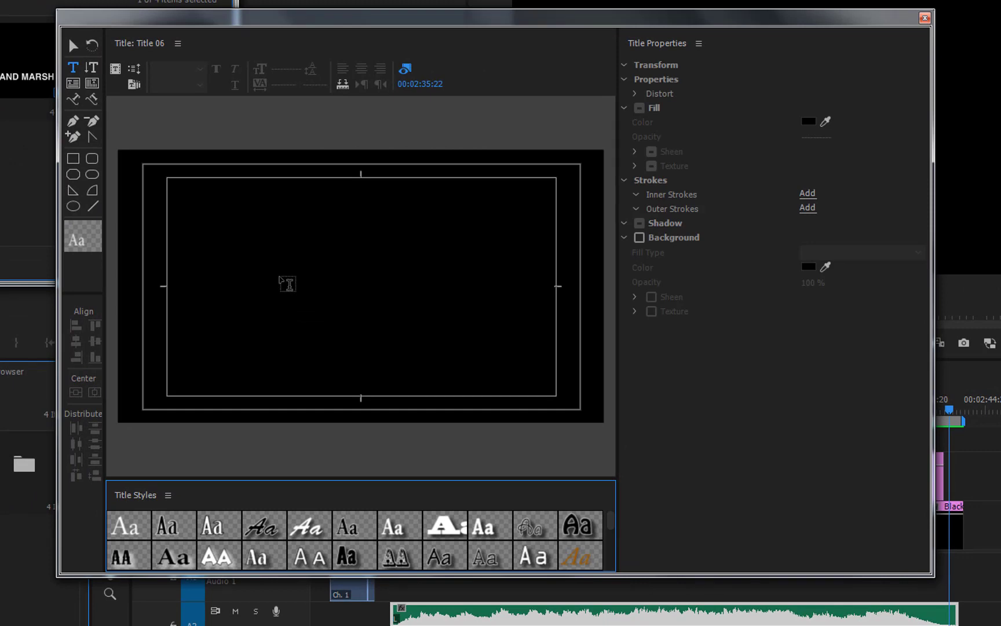
Step: Type 'Test Title' on the canvas and set its font family to PhantomGhost
{"action": "left_click", "coordinate": [282, 280]}
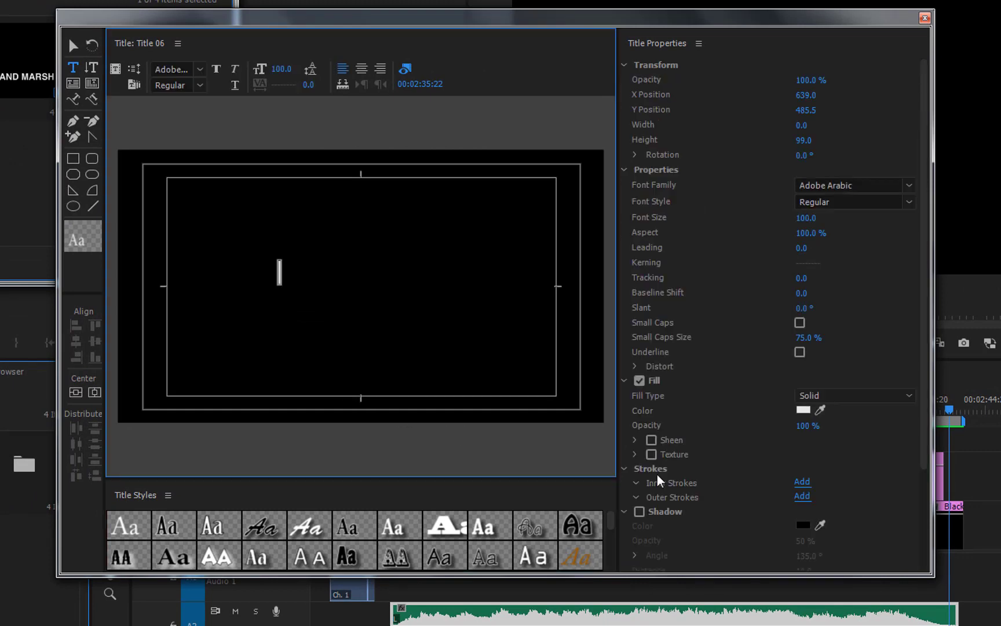
{"action": "type", "text": "Te"}
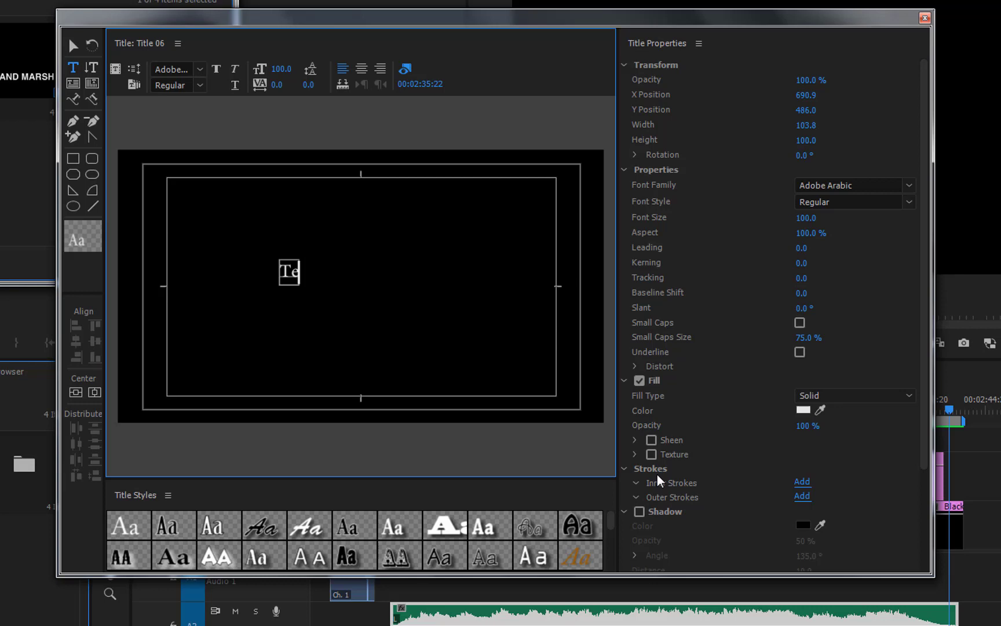
{"action": "type", "text": "st Ti"}
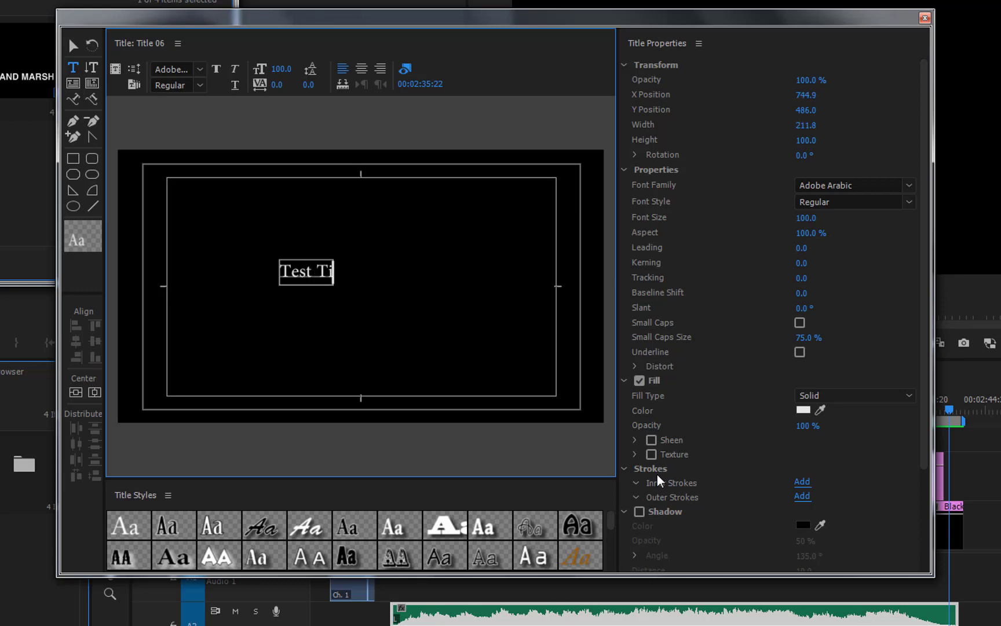
{"action": "type", "text": "tle"}
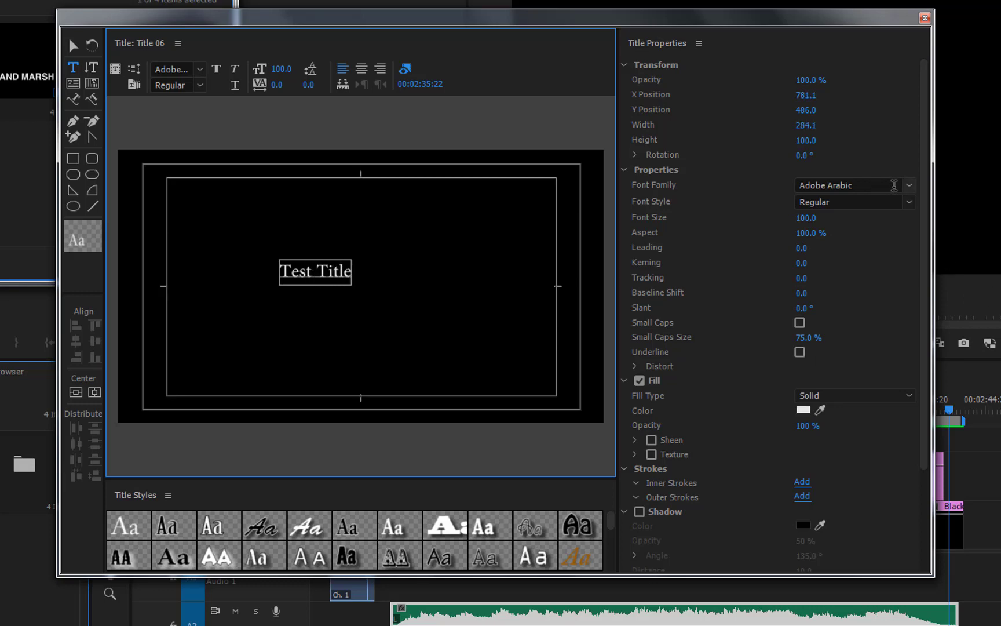
{"action": "left_click", "coordinate": [872, 186]}
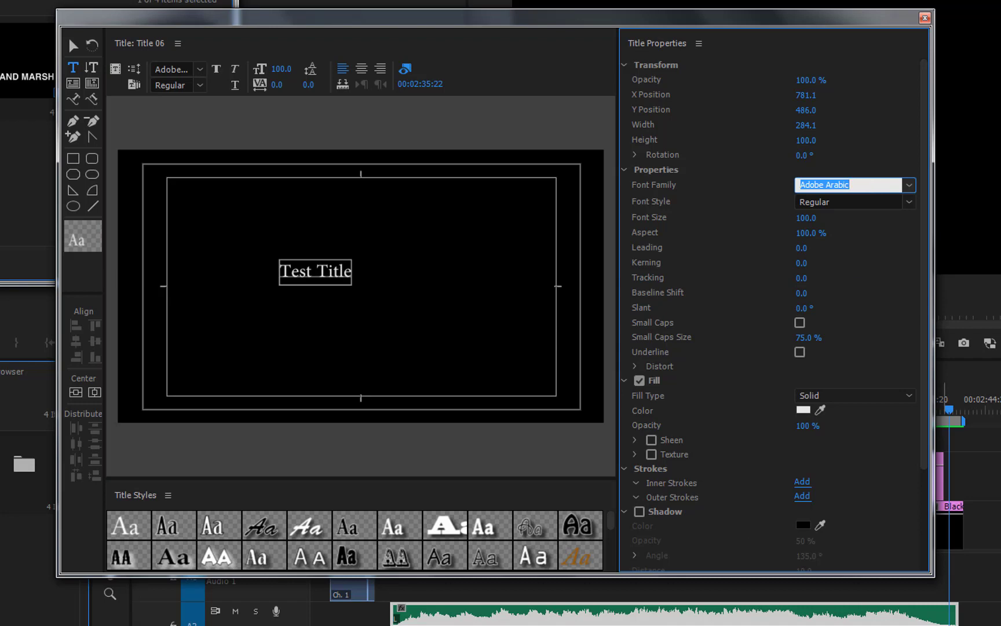
{"action": "type", "text": "PhantomGhost"}
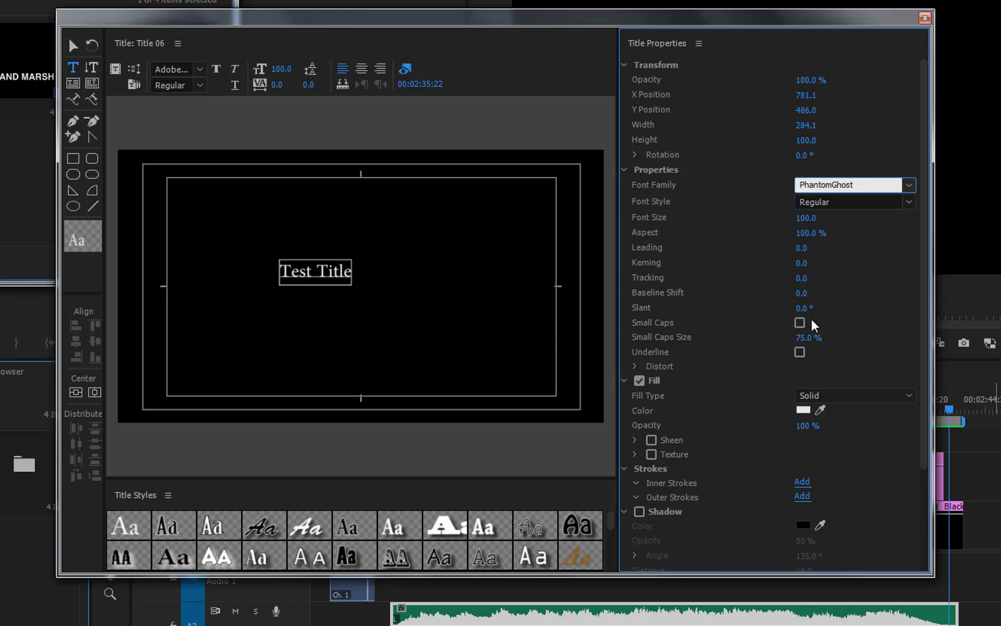
{"action": "left_click", "coordinate": [911, 186]}
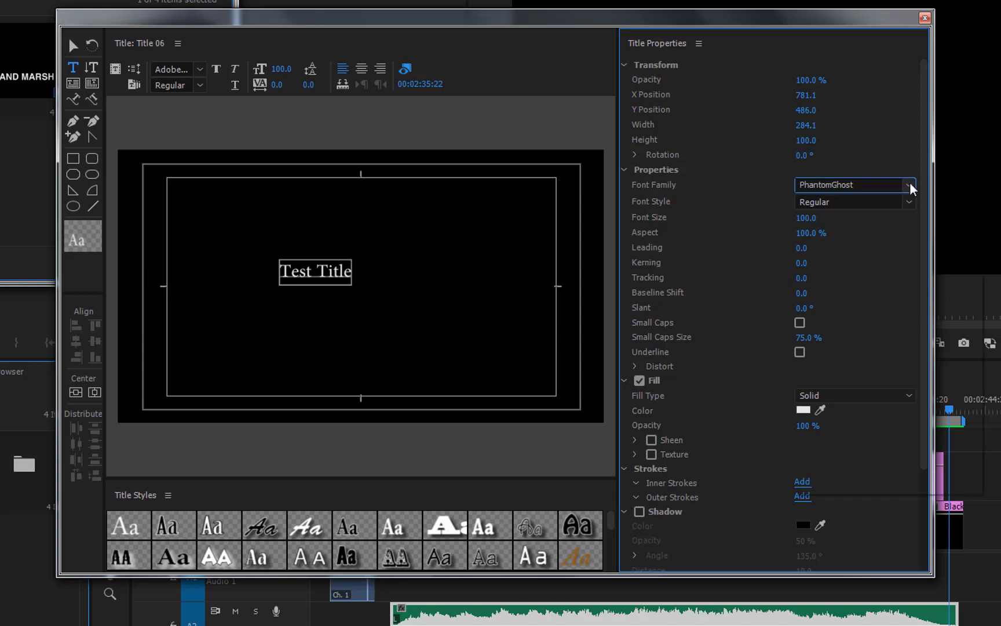
{"action": "left_click", "coordinate": [718, 286]}
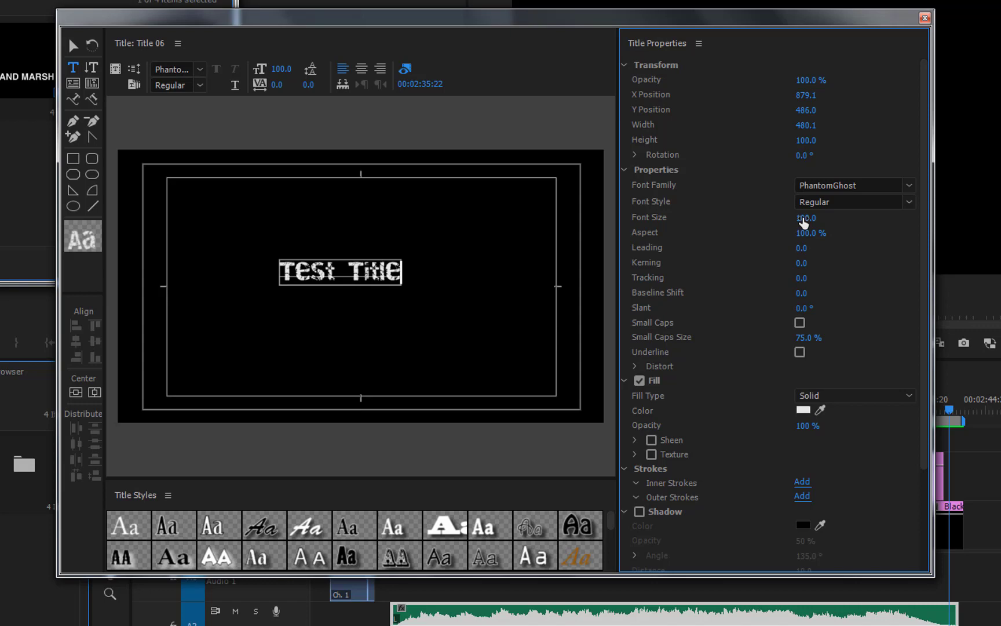
Step: Enlarge Test Title to font size 193 and shift it left
{"action": "left_click_drag", "start_coordinate": [282, 69], "coordinate": [335, 69]}
{"action": "key", "text": "v"}
{"action": "mouse_move", "coordinate": [396, 283]}
{"action": "left_mouse_down"}
{"action": "mouse_move", "coordinate": [358, 281]}
{"action": "mouse_move", "coordinate": [382, 283]}
{"action": "left_mouse_up"}
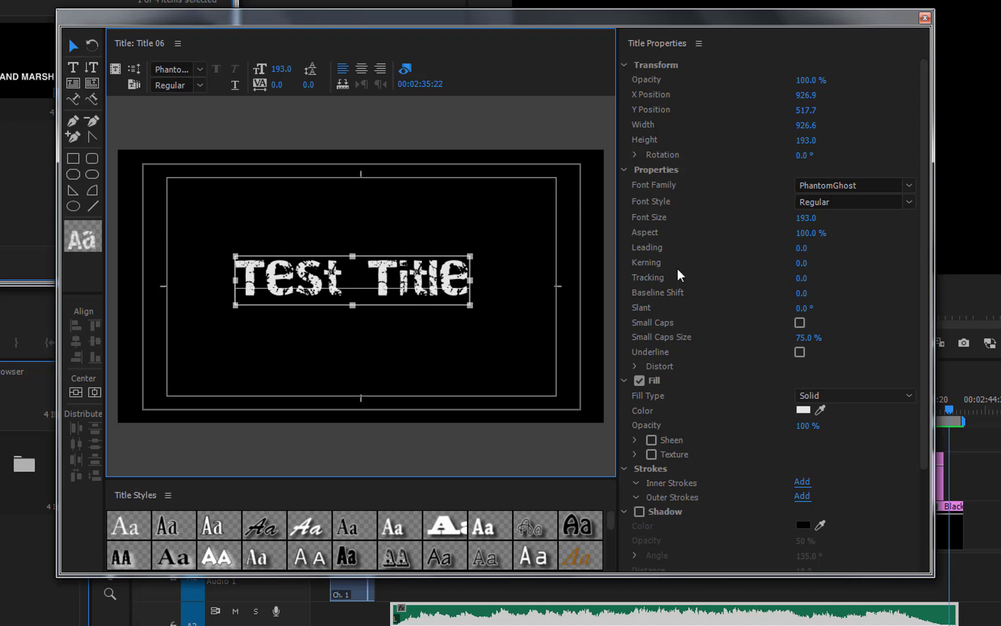
Step: Set the title's kerning to 8
{"action": "left_click", "coordinate": [799, 261]}
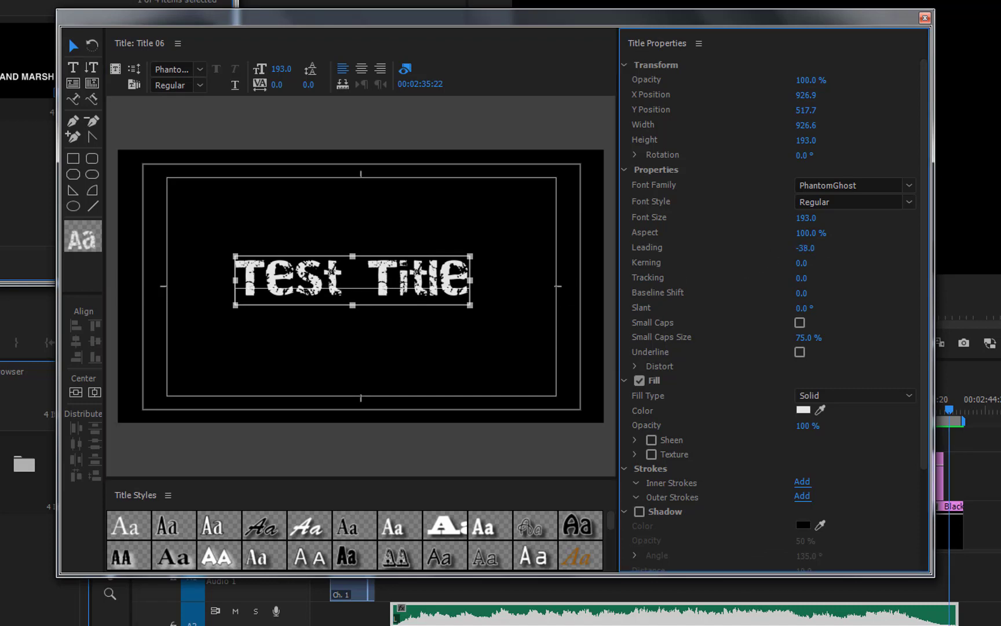
{"action": "type", "text": "30"}
{"action": "key", "text": "Return"}
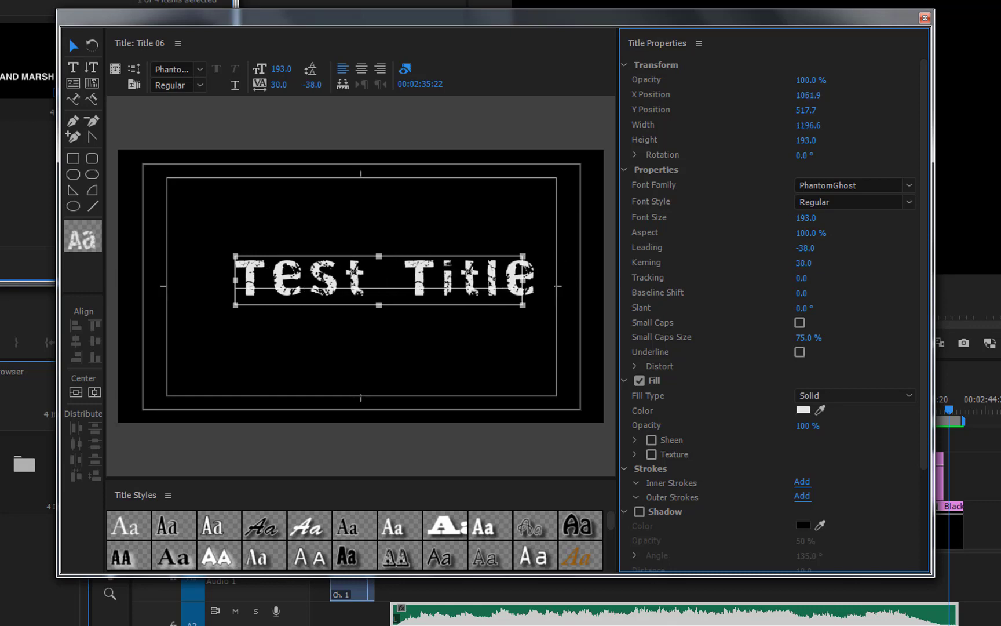
{"action": "key", "text": "Down"}
{"action": "key", "text": "Down"}
{"action": "key", "text": "Down"}
{"action": "key", "text": "Down"}
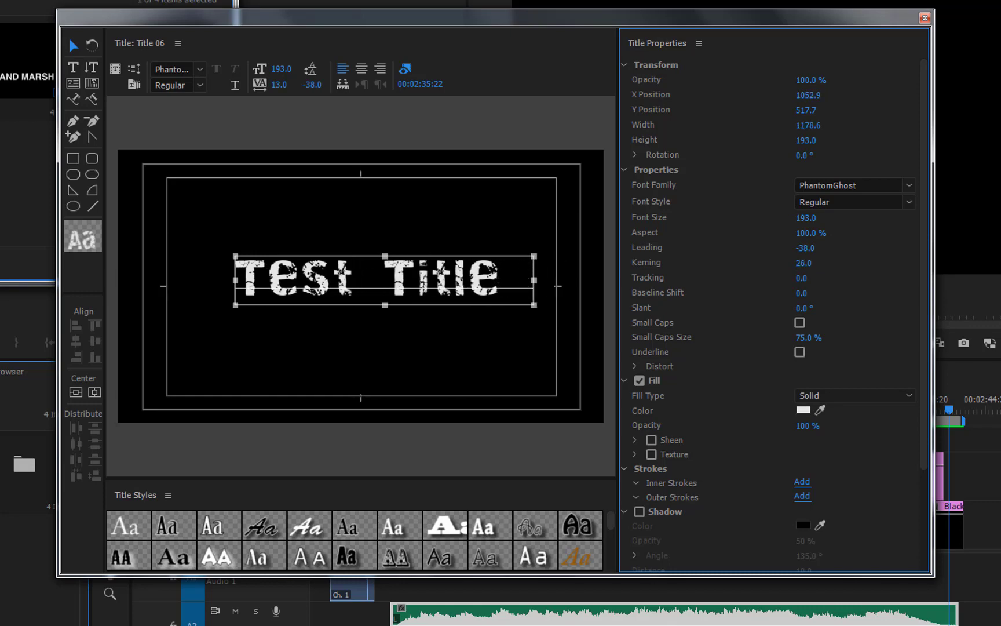
{"action": "key", "text": "Down"}
{"action": "key", "text": "Down"}
{"action": "key", "text": "Down"}
{"action": "key", "text": "Down"}
{"action": "key", "text": "Down"}
{"action": "key", "text": "Down"}
{"action": "key", "text": "Down"}
{"action": "key", "text": "Down"}
{"action": "key", "text": "Down"}
{"action": "key", "text": "Down"}
{"action": "key", "text": "Down"}
{"action": "key", "text": "Down"}
{"action": "key", "text": "Down"}
{"action": "key", "text": "Down"}
{"action": "key", "text": "Down"}
{"action": "key", "text": "Down"}
{"action": "key", "text": "Down"}
{"action": "key", "text": "Down"}
{"action": "left_click", "coordinate": [311, 478]}
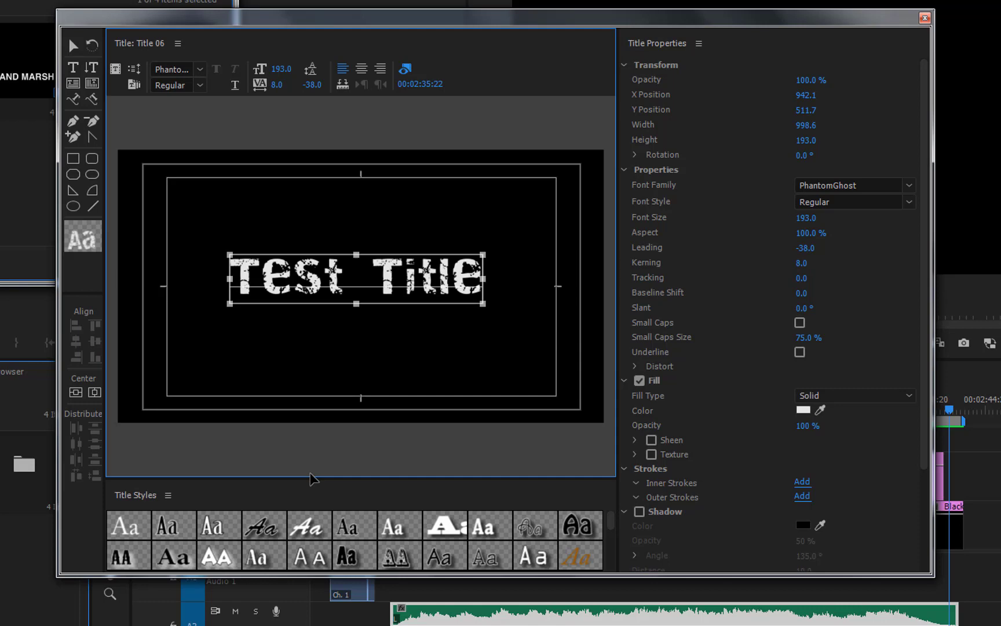
Step: Centre Test Title horizontally and vertically in the frame, then deselect it
{"action": "right_click", "coordinate": [344, 284]}
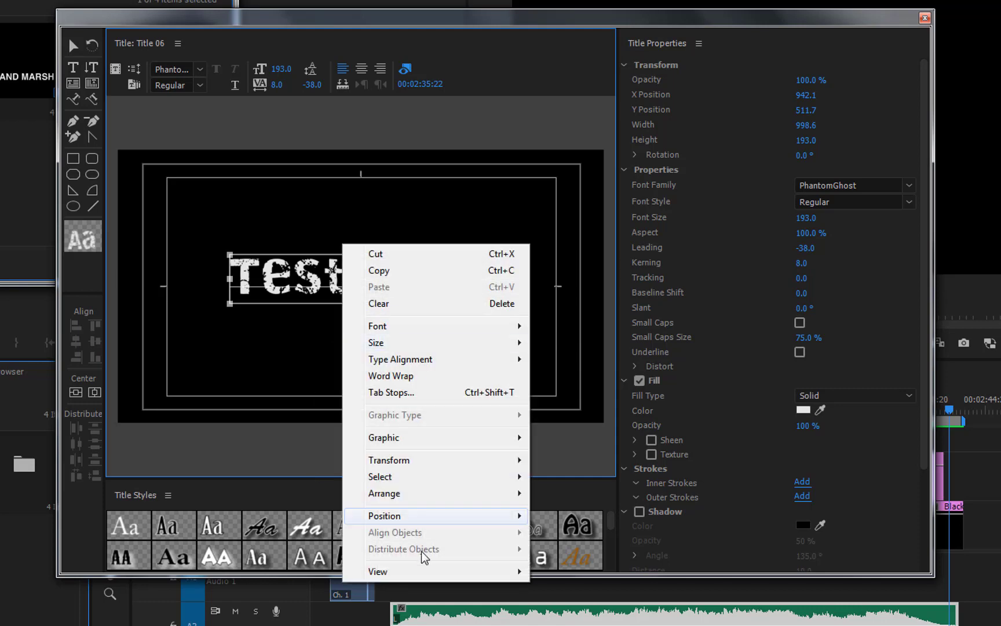
{"action": "mouse_move", "coordinate": [526, 517]}
{"action": "left_click", "coordinate": [585, 515]}
{"action": "right_click", "coordinate": [361, 290]}
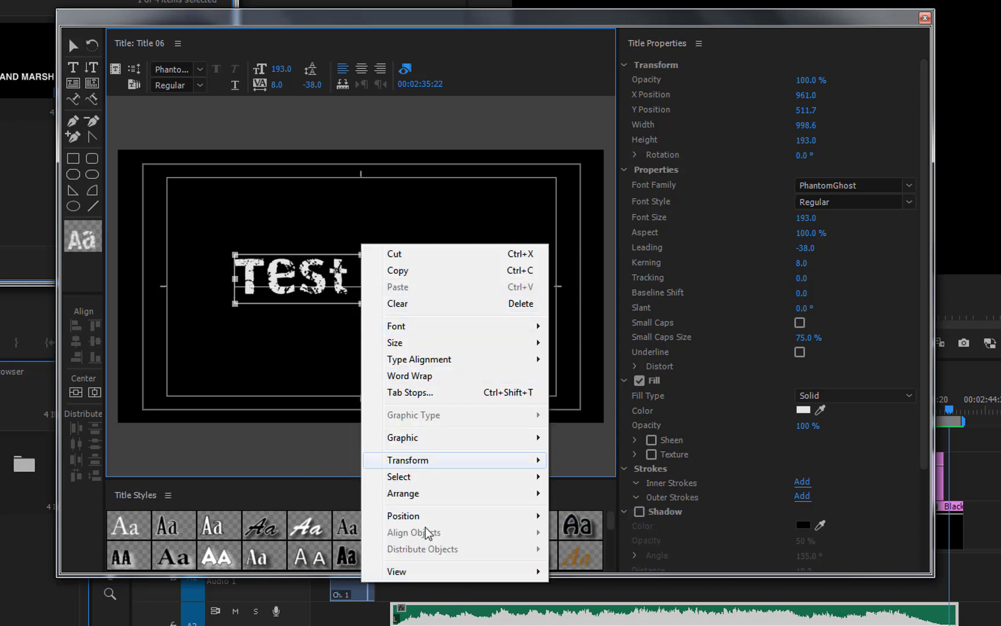
{"action": "mouse_move", "coordinate": [406, 514]}
{"action": "left_click", "coordinate": [609, 532]}
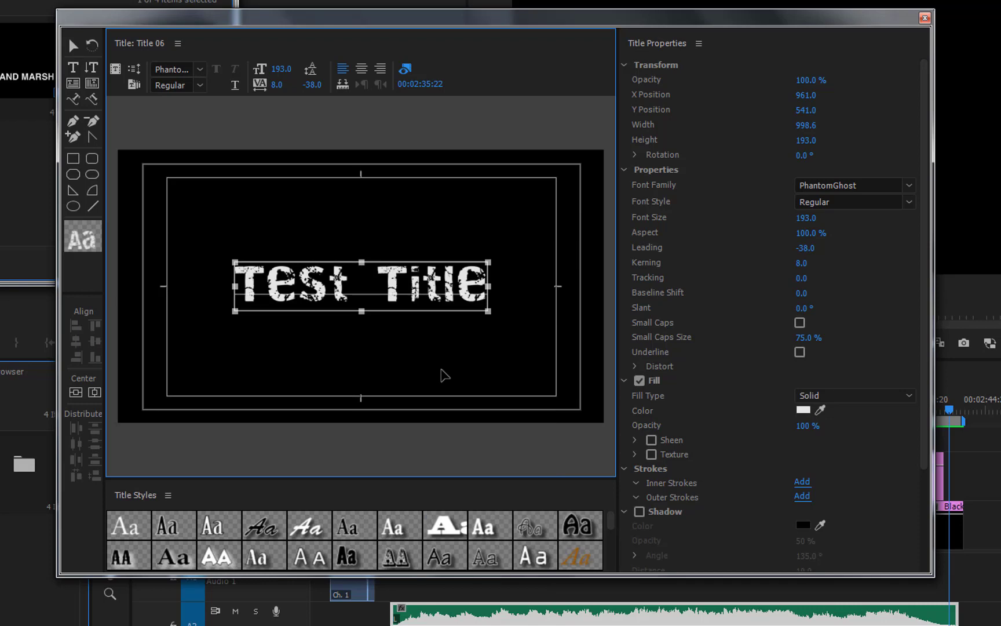
{"action": "left_click", "coordinate": [438, 371]}
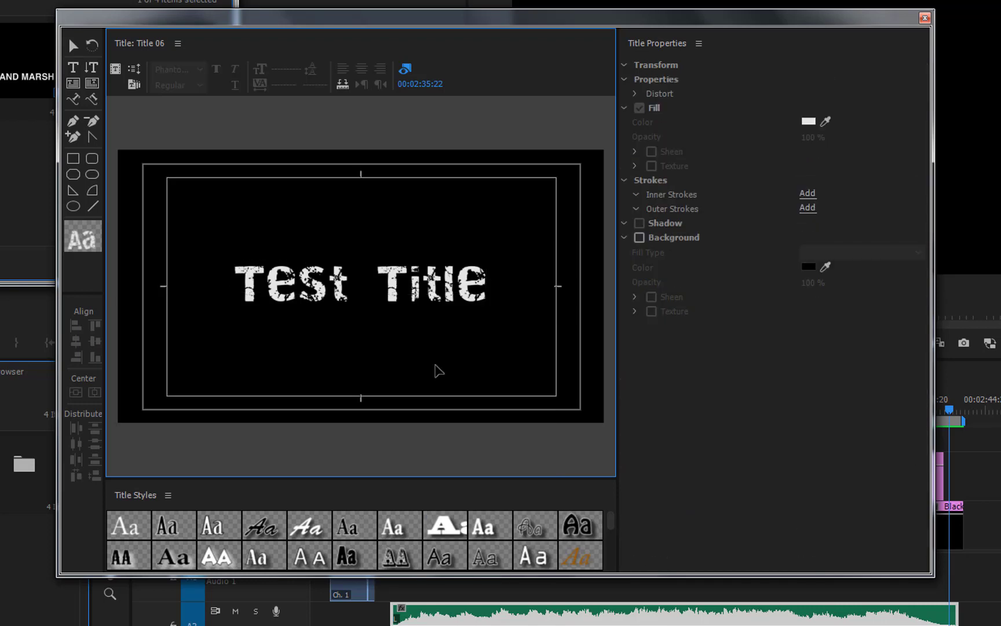